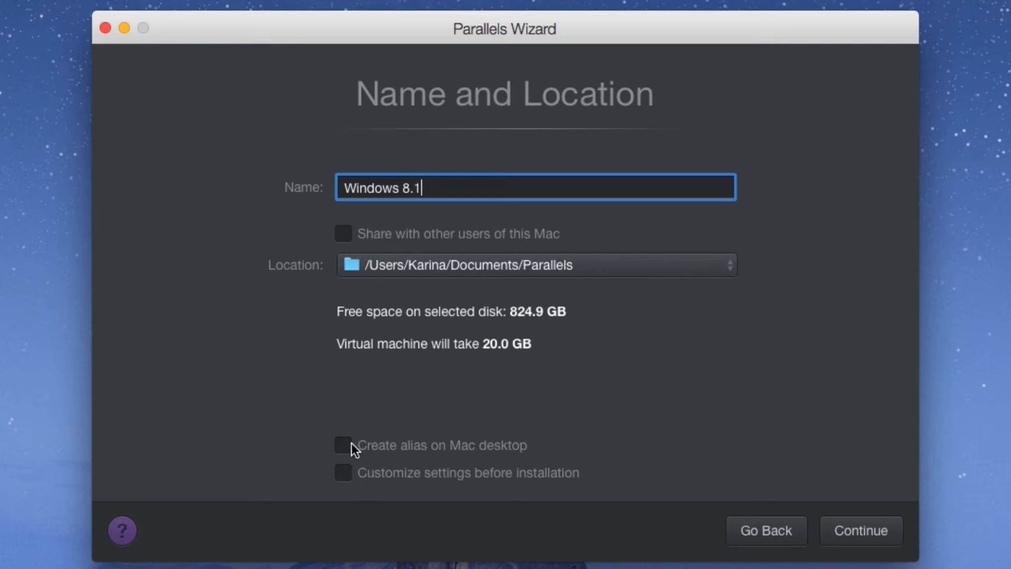
Enable customizing settings before installation for the Windows 8.1 virtual machine, continue, and look at its configuration summary
left_click(344, 475)
left_click(842, 526)
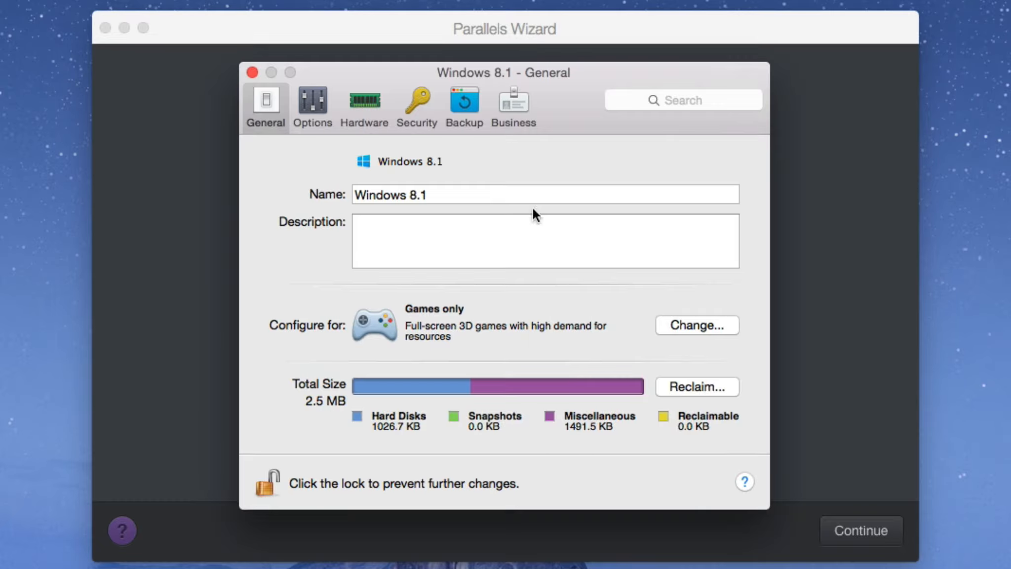
left_click_drag(404, 64, 1010, 33)
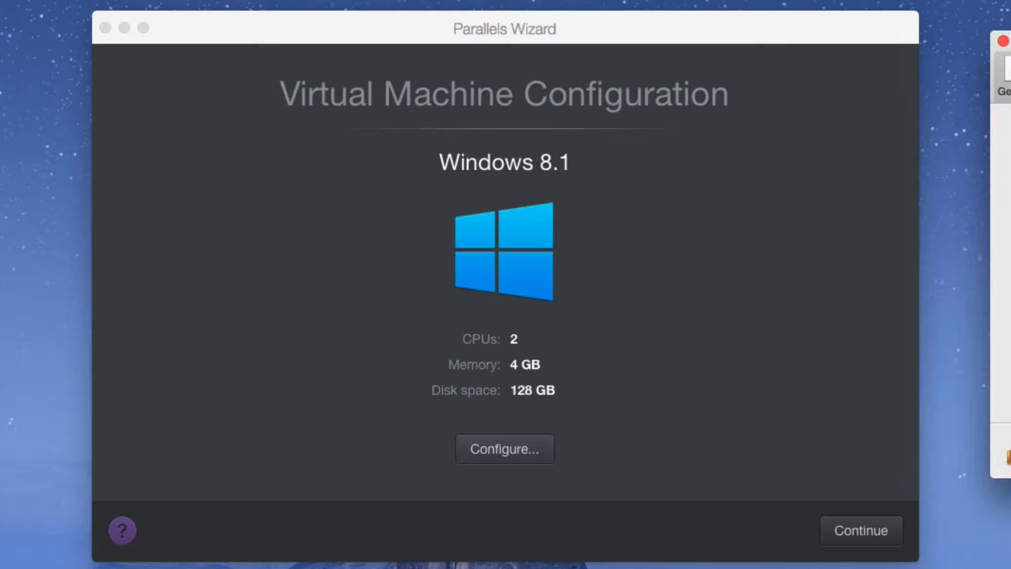
left_click_drag(1007, 79, 572, 92)
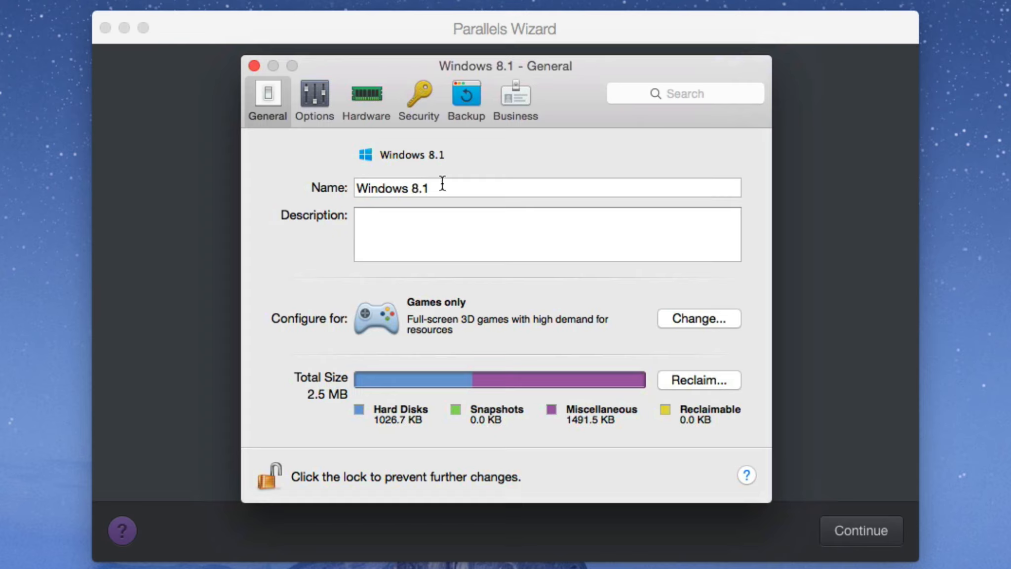
Enter "this version will be used for software developing" as the virtual machine's description
left_click(378, 220)
type("This version wi")
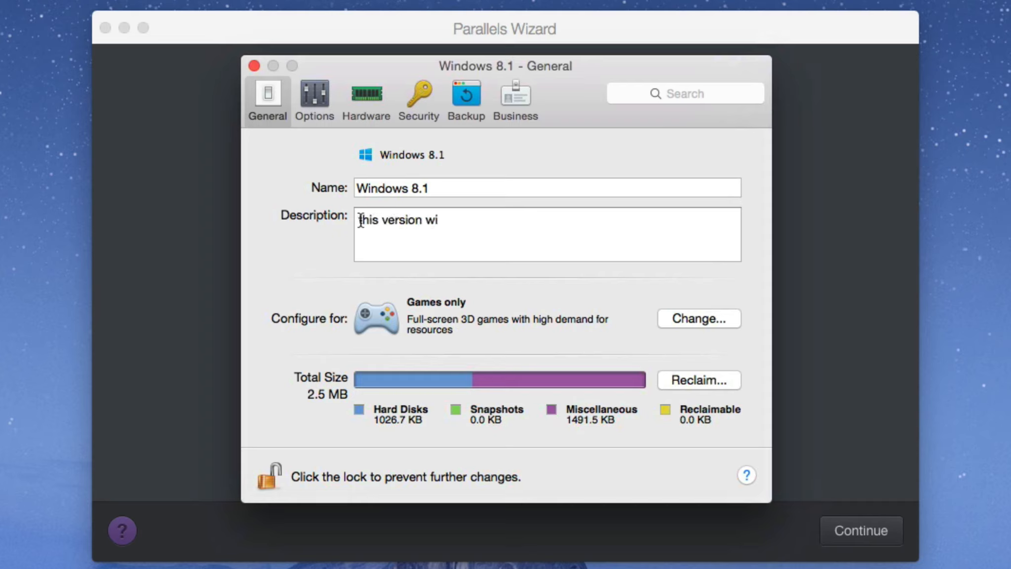
type("lllb e")
key("BackSpace")
key("BackSpace")
key("BackSpace")
key("BackSpace")
type("b")
key("BackSpace")
key("BackSpace")
key("BackSpace")
type("be used for gam")
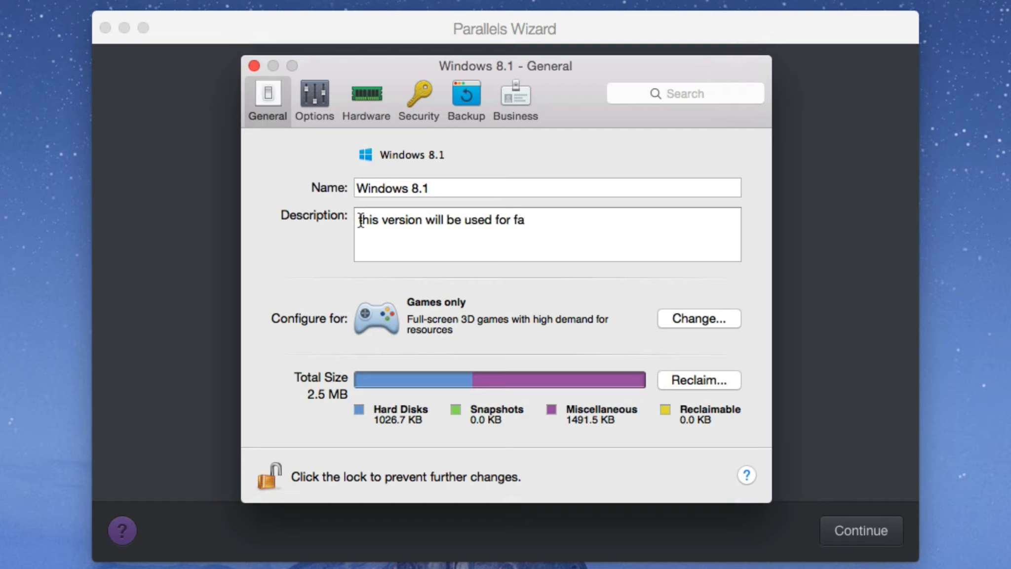
type("ing")
key("BackSpace")
key("BackSpace")
key("BackSpace")
key("BackSpace")
key("BackSpace")
key("BackSpace")
type("software developing")
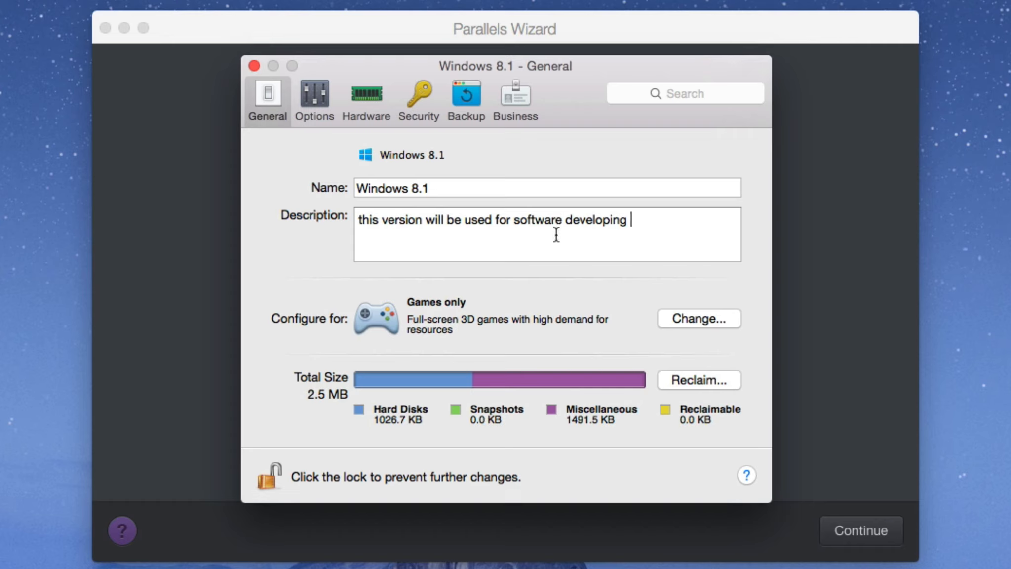
Keep the Games only configuration profile and delete the virtual machine's description text
left_click(680, 316)
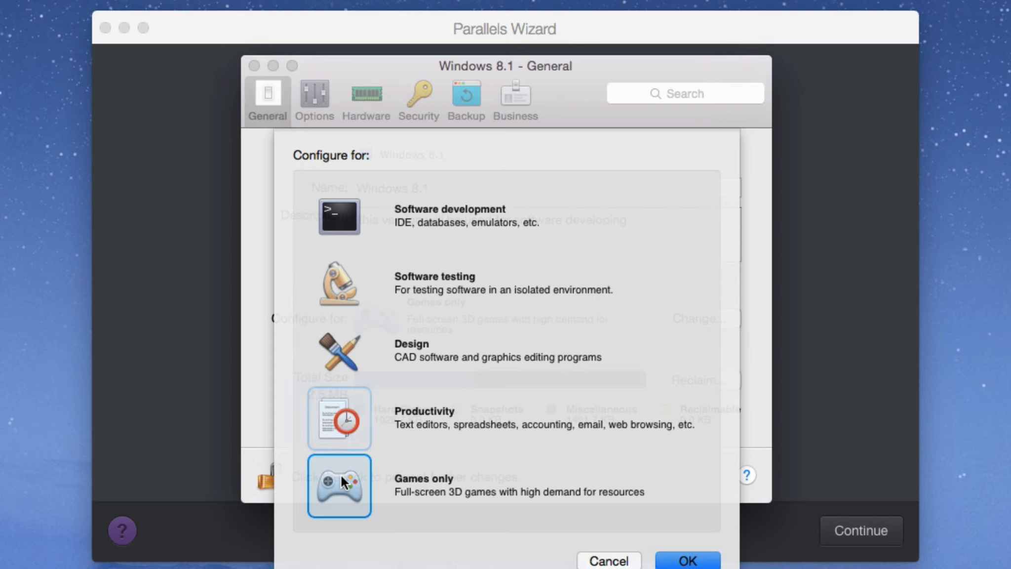
left_click(673, 560)
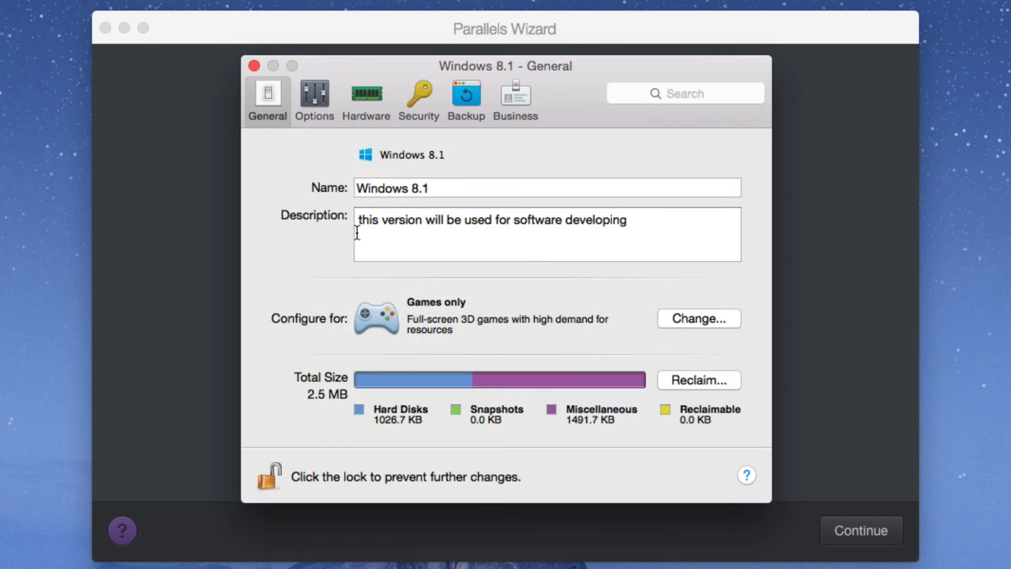
left_click_drag(357, 219, 648, 225)
key("BackSpace")
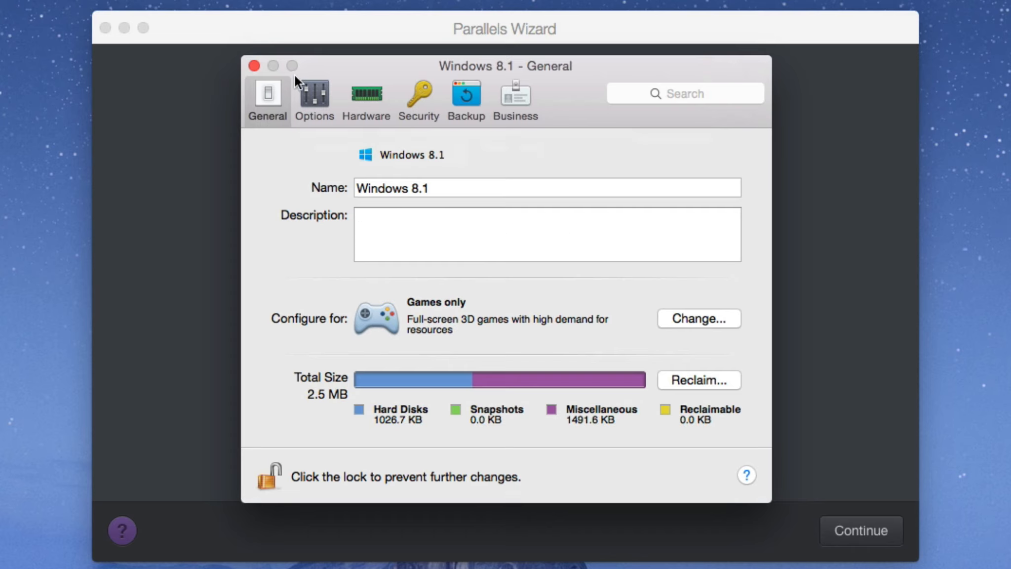
Review the virtual machine's startup and shutdown, sharing, and applications options
left_click(314, 89)
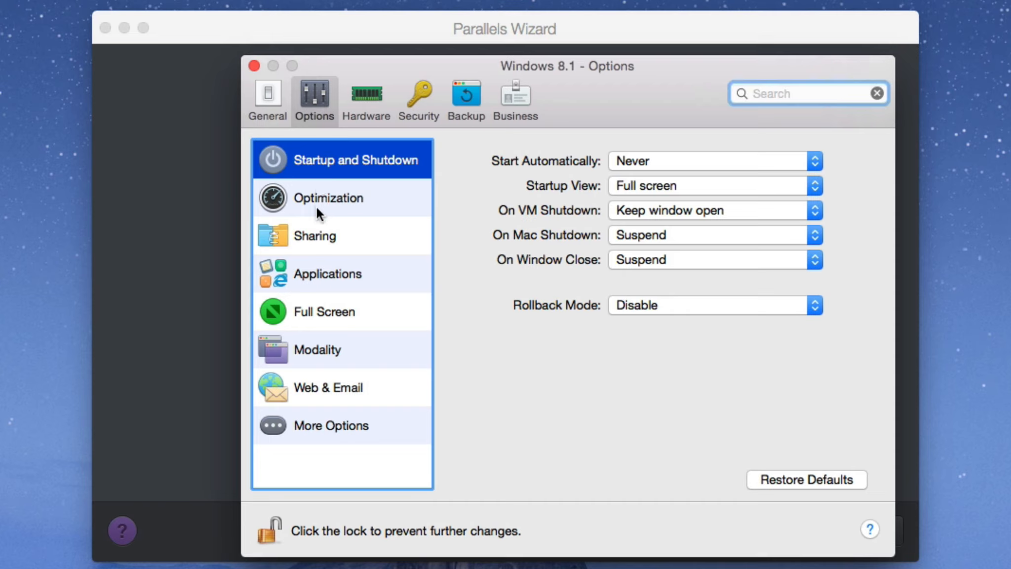
left_click(345, 241)
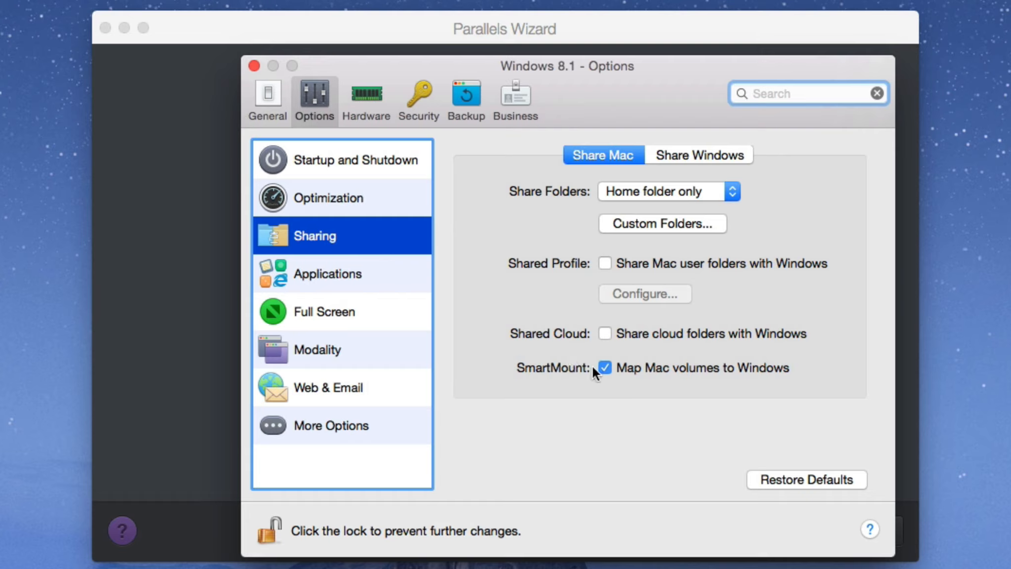
left_click(325, 271)
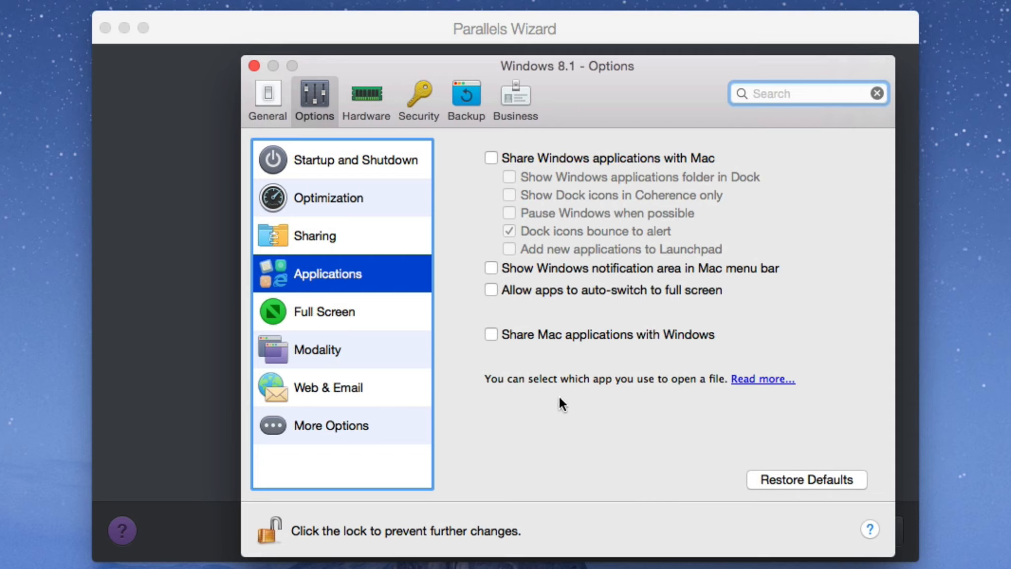
Enable OS X full screen, active screen corners and use of all displays, and set scale to fit screen to Auto
left_click(386, 316)
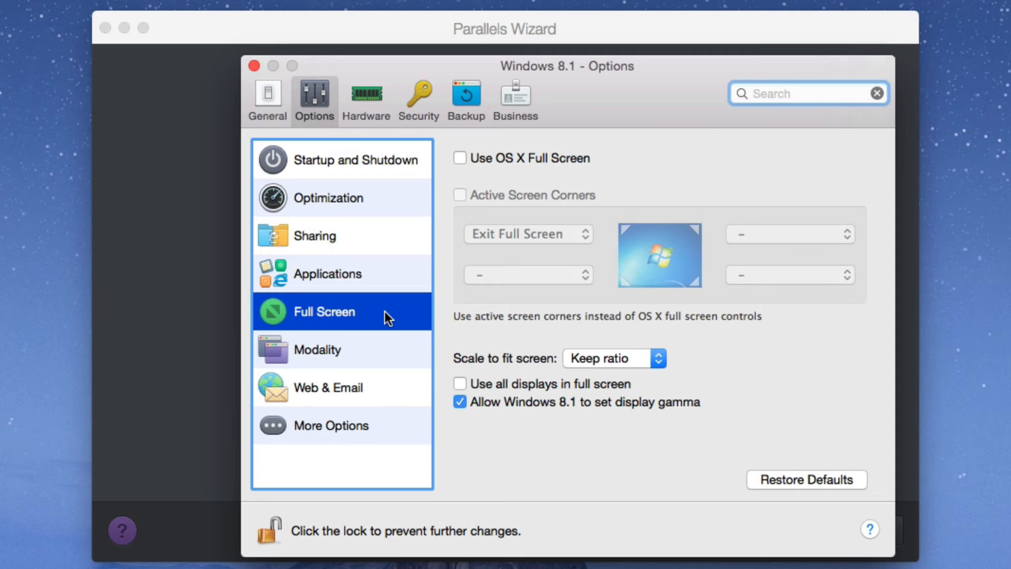
left_click(519, 160)
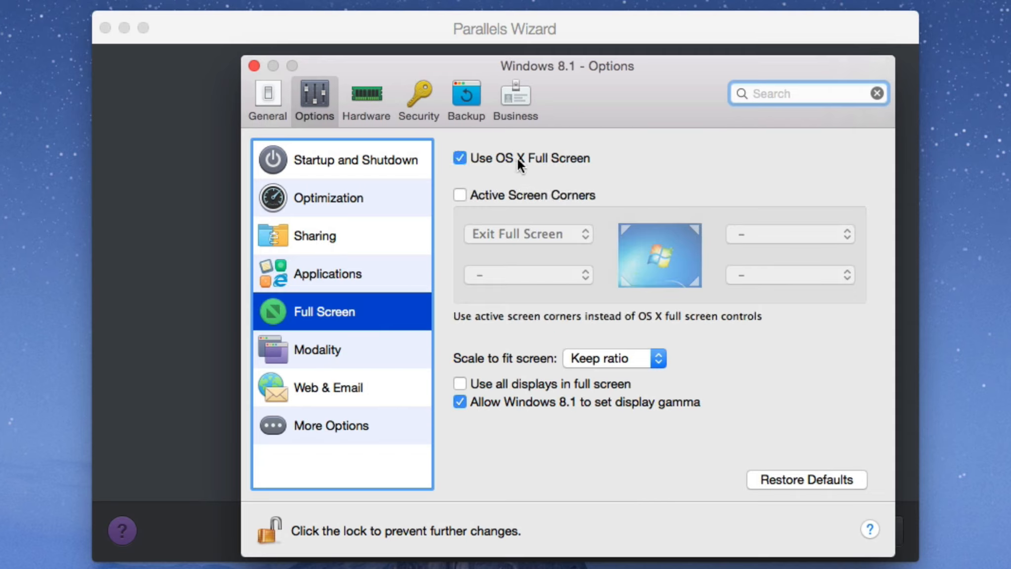
left_click(517, 192)
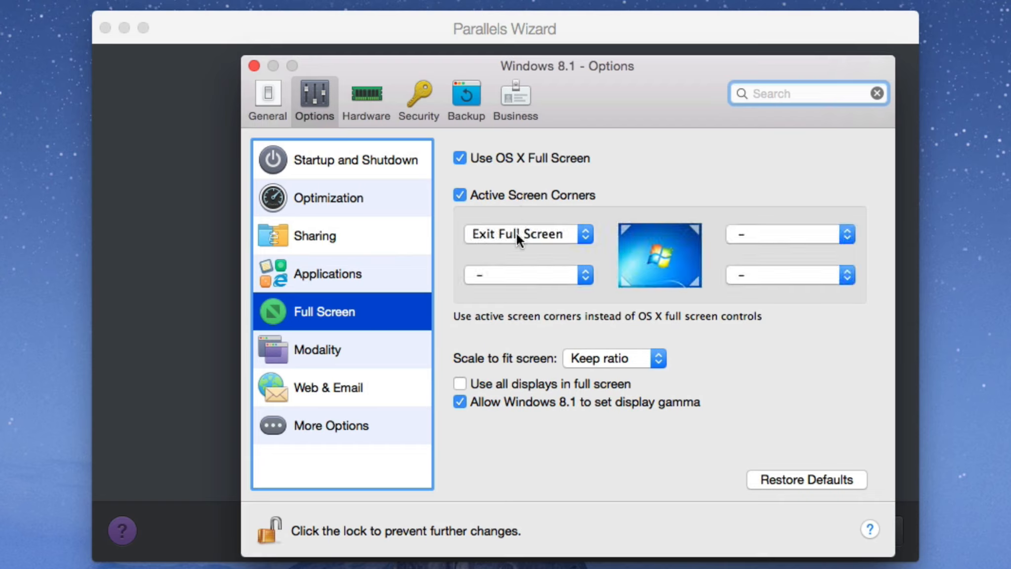
left_click(629, 356)
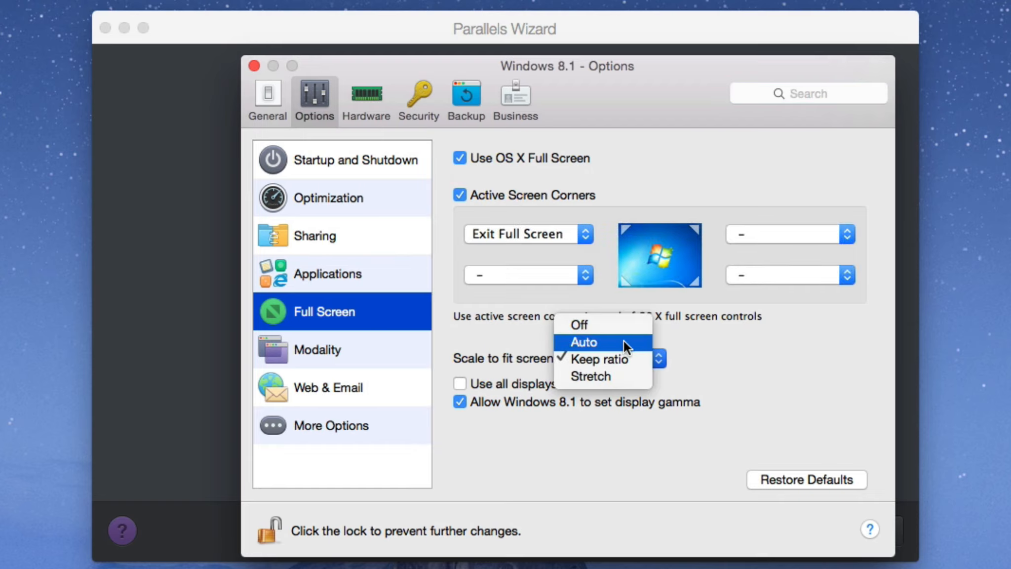
left_click(625, 344)
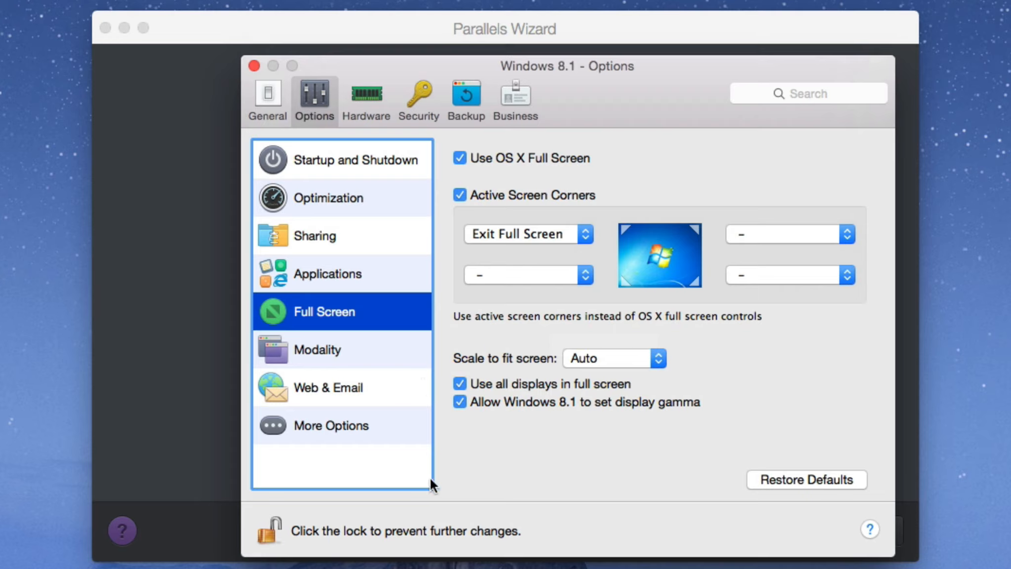
Keep time set to Sync from OS X, and turn off Apple Remote and Windows access to the Mac's current location
left_click(329, 348)
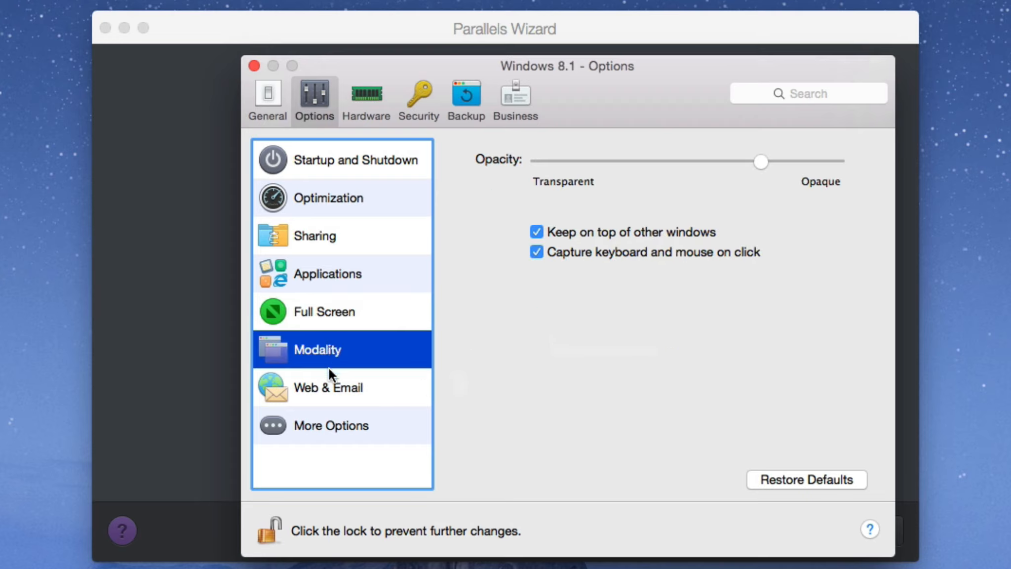
left_click(329, 383)
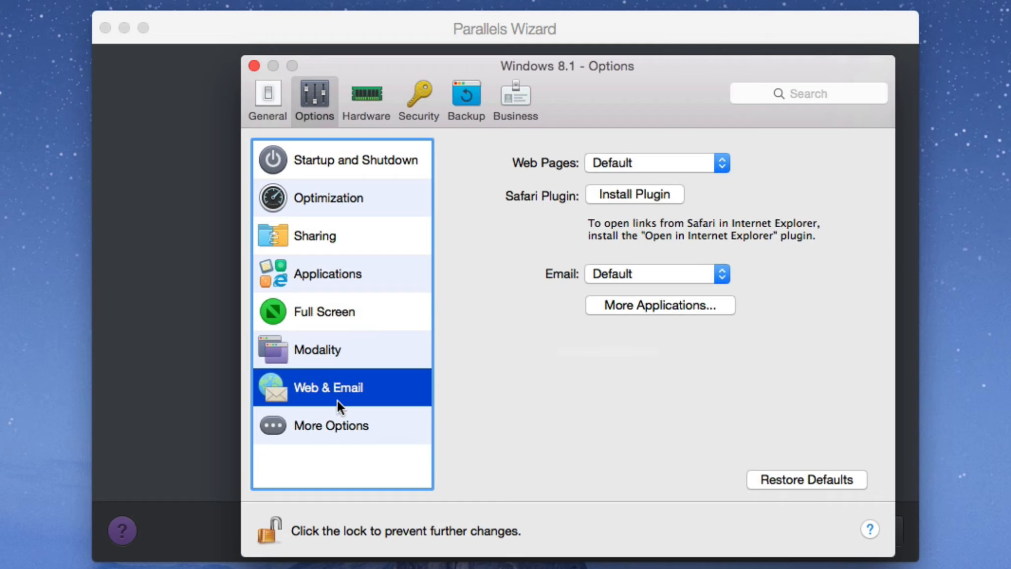
left_click(355, 420)
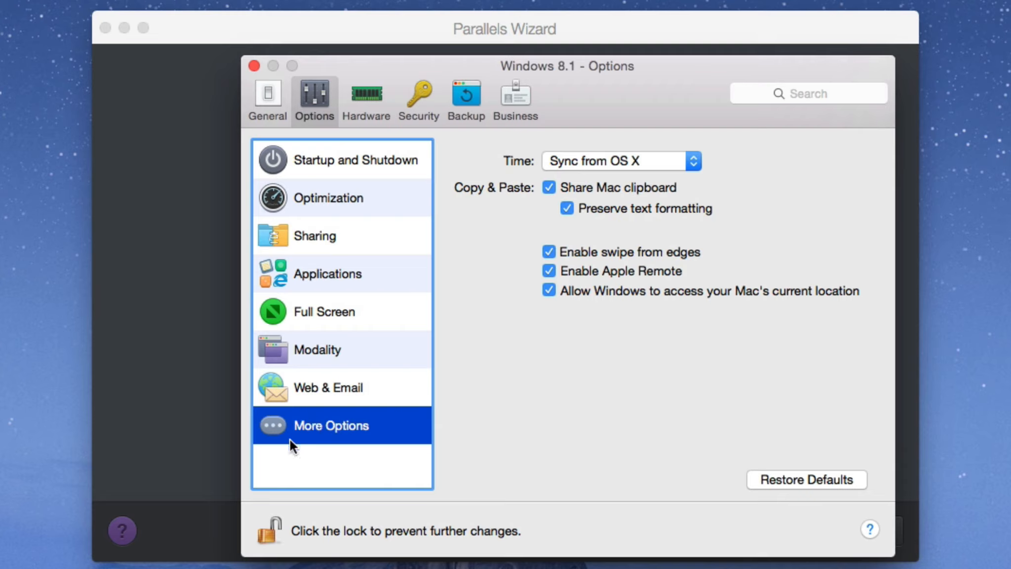
left_click(558, 155)
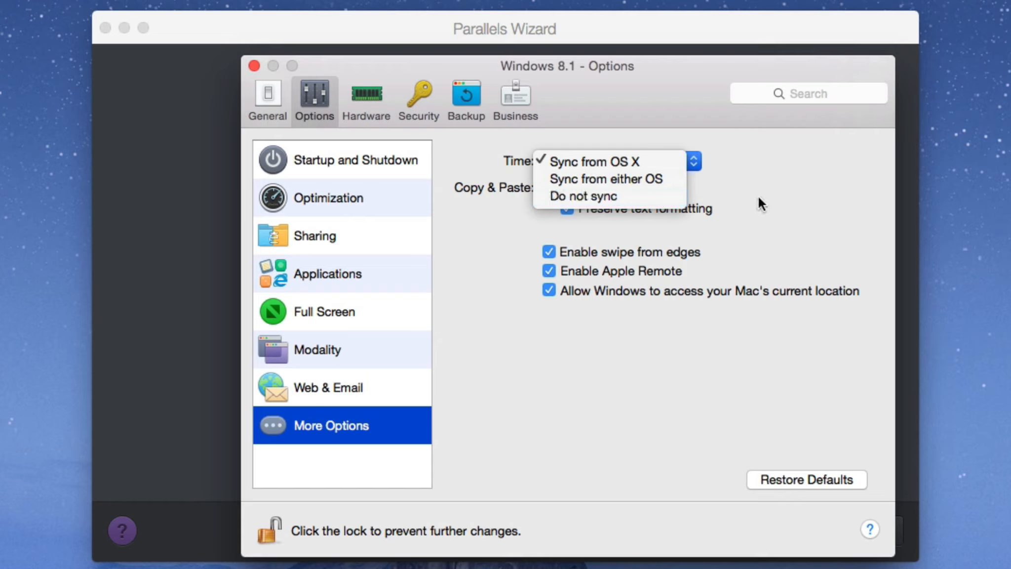
left_click(653, 165)
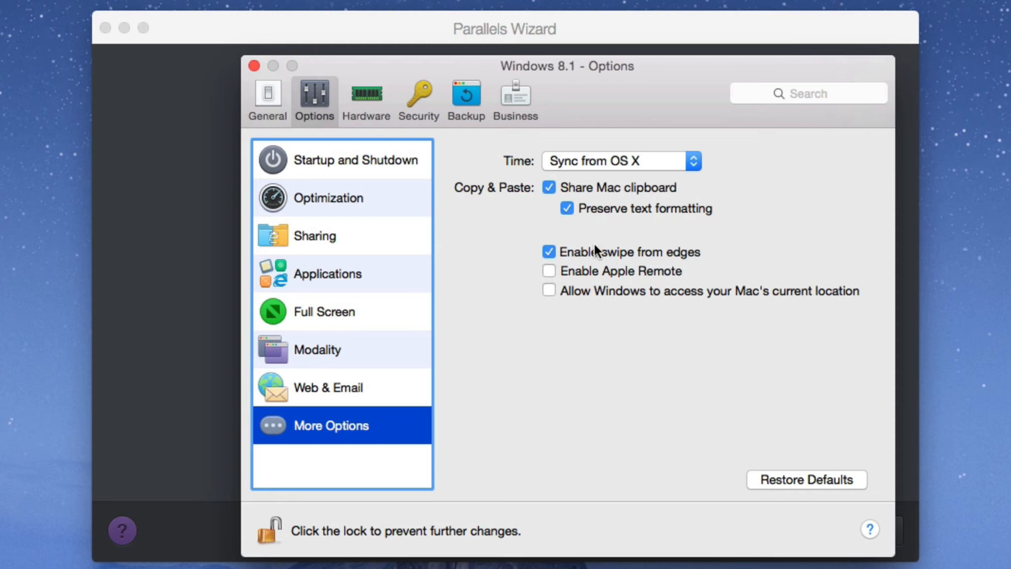
Set the number of processors for the virtual machine's hardware to 4
left_click(371, 106)
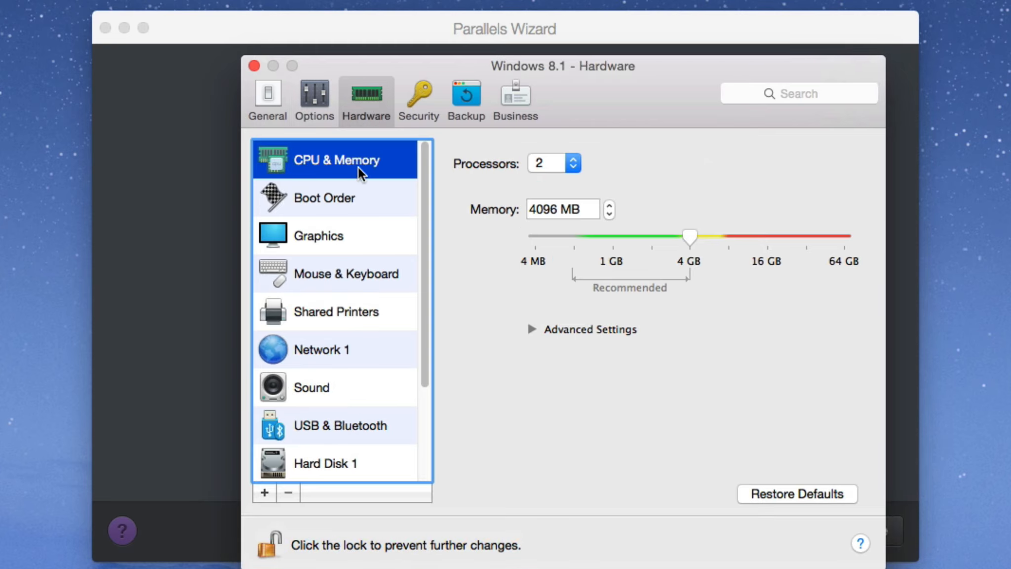
left_click(572, 165)
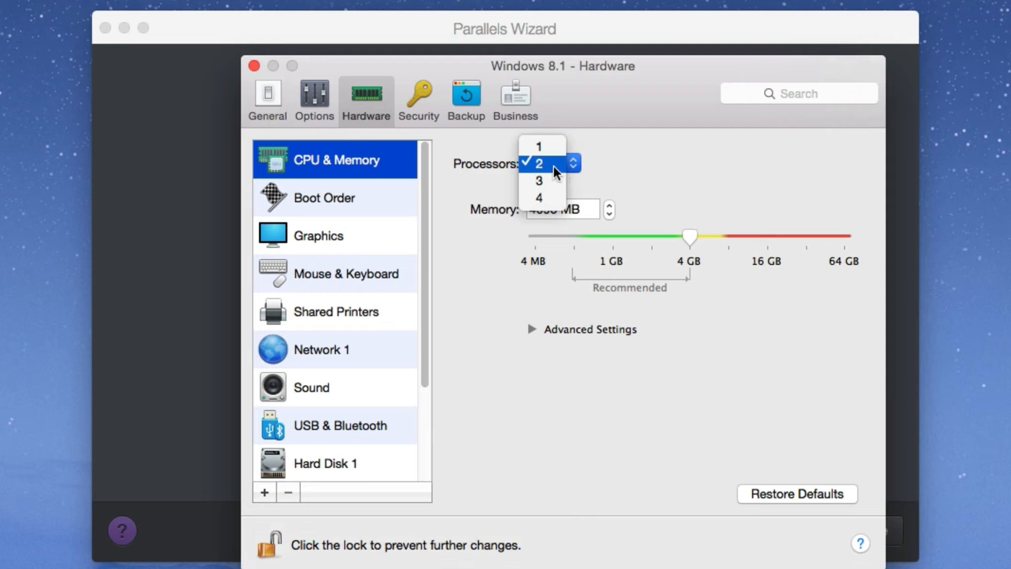
left_click(553, 165)
left_click(567, 161)
left_click(550, 197)
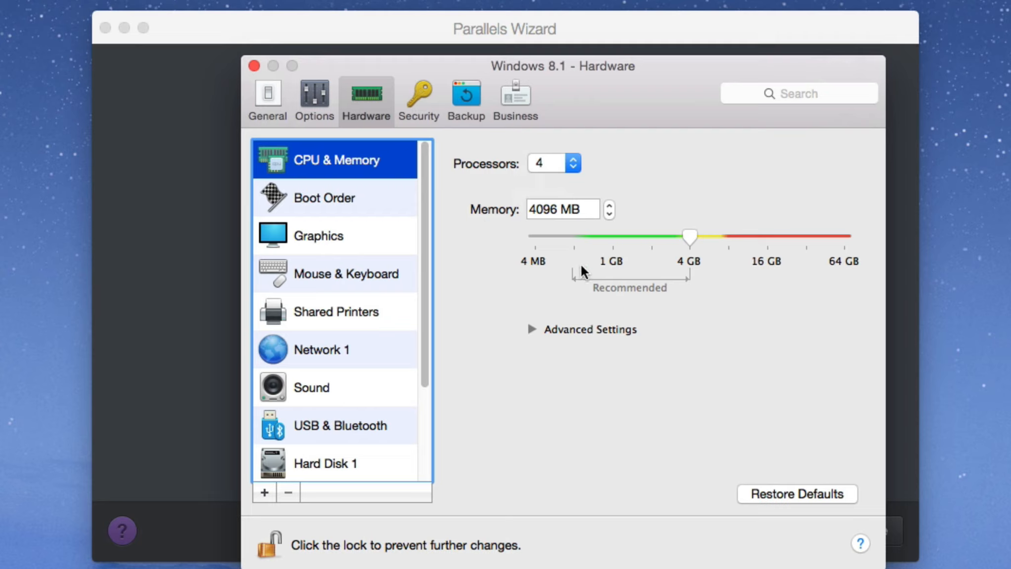
Set the virtual machine's graphics memory to 1024 MB
left_click(354, 212)
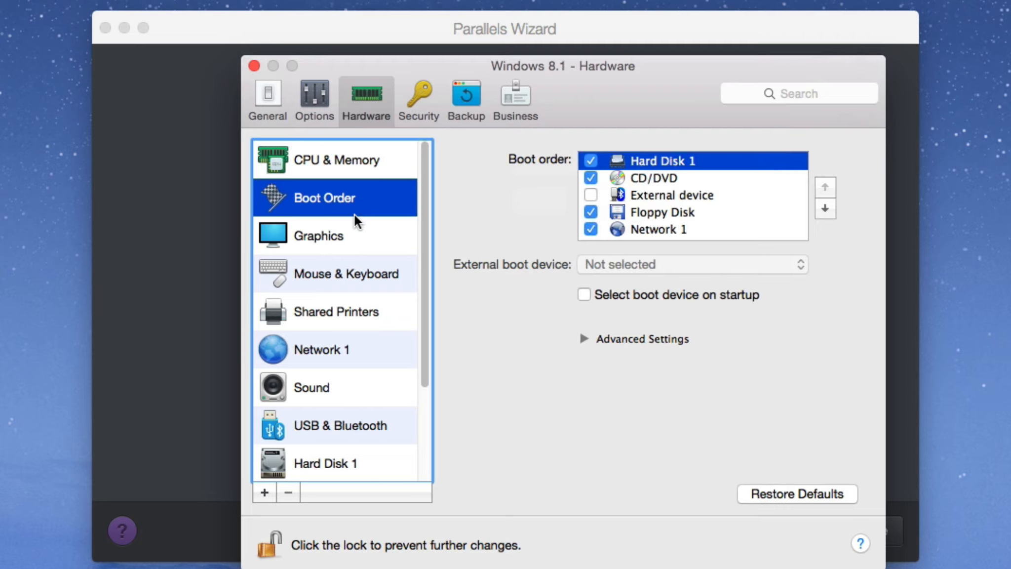
left_click(354, 238)
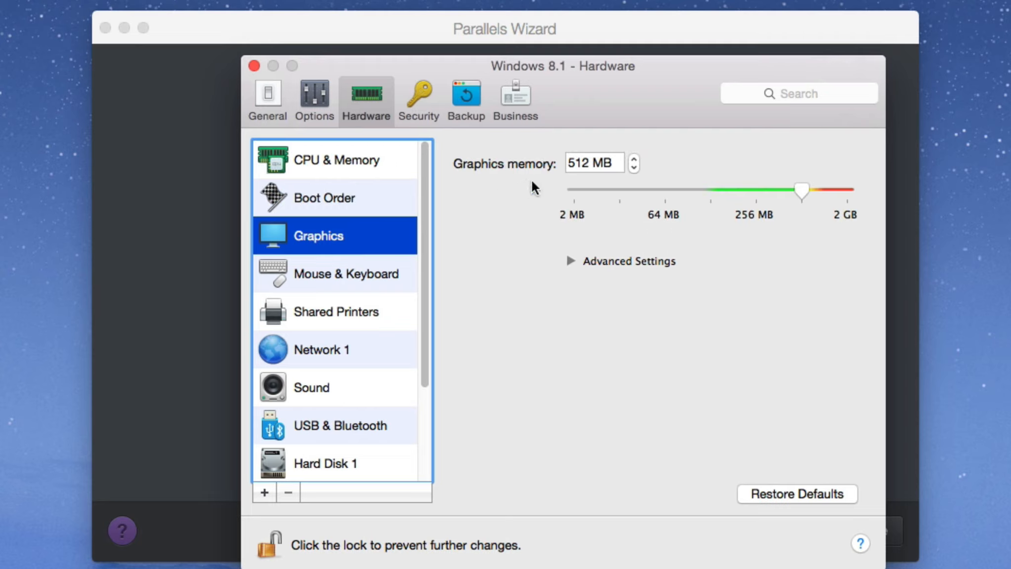
left_click(597, 163)
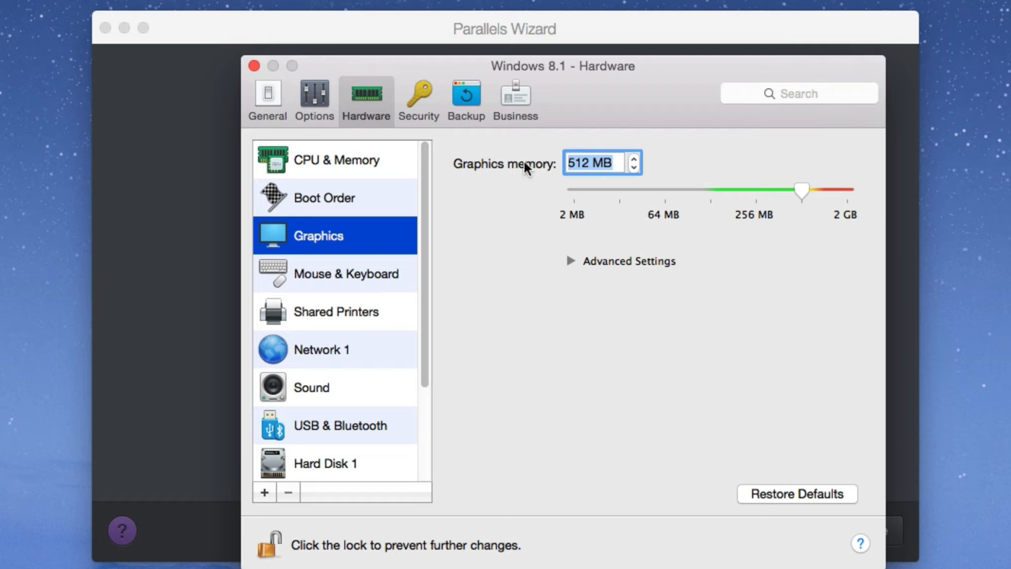
key("Left")
key("Delete")
key("Delete")
key("Delete")
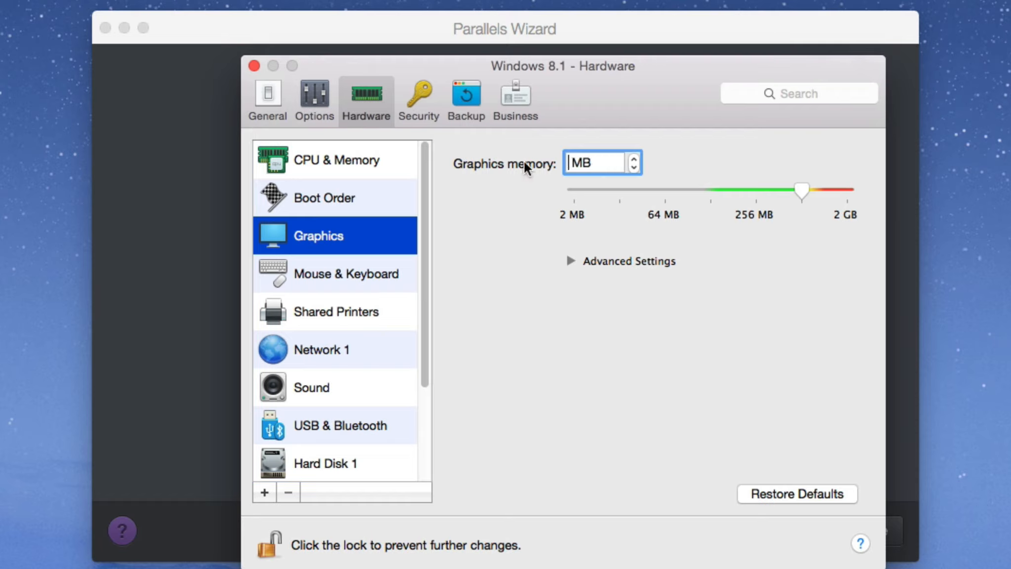
type("1024")
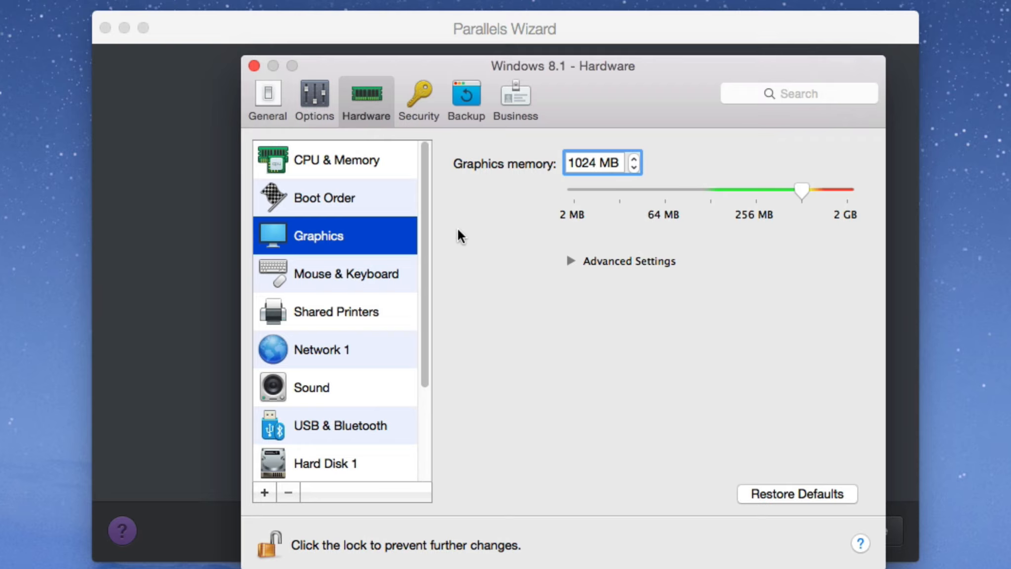
Look over the mouse and keyboard settings and turn off sharing Mac printers with Windows 8.1
left_click(399, 278)
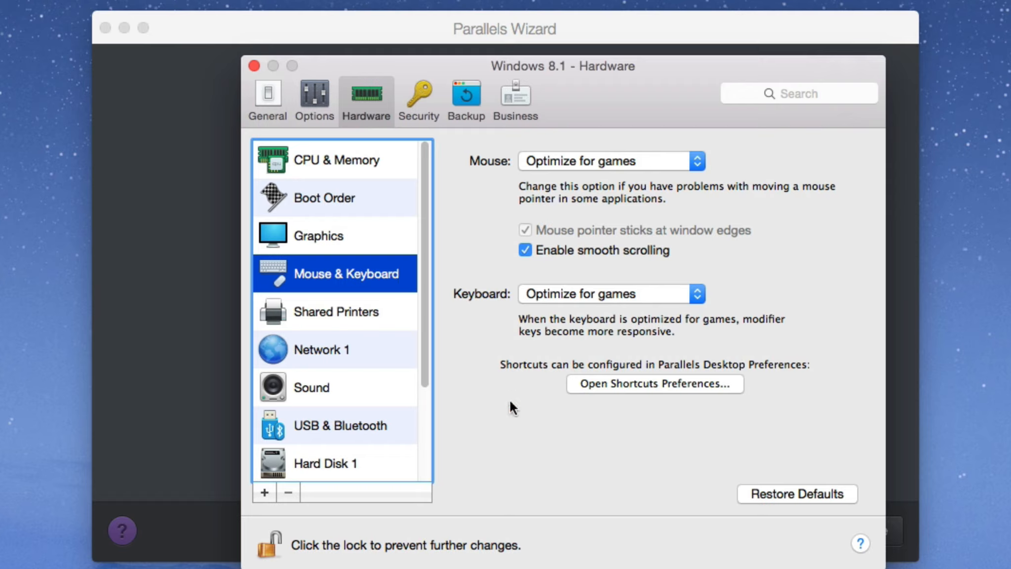
left_click(306, 315)
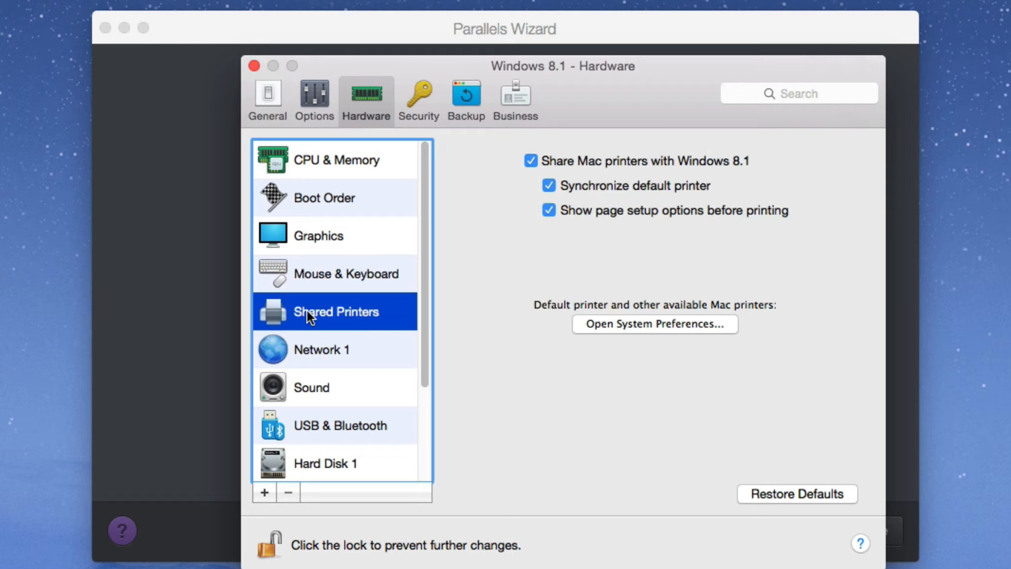
left_click(532, 165)
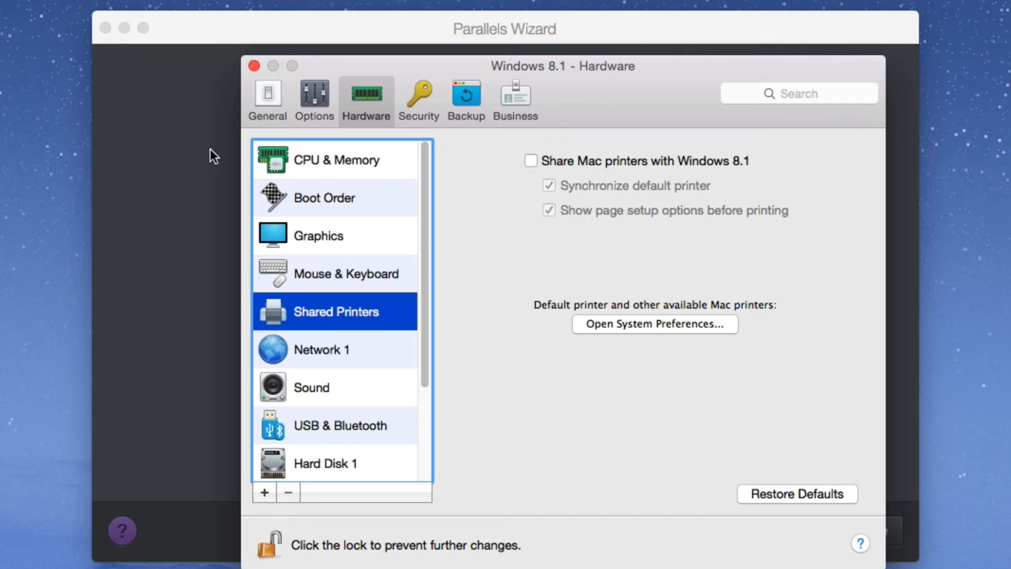
Review the source choices for Network 1 and keep it set to Shared Network
left_click(337, 350)
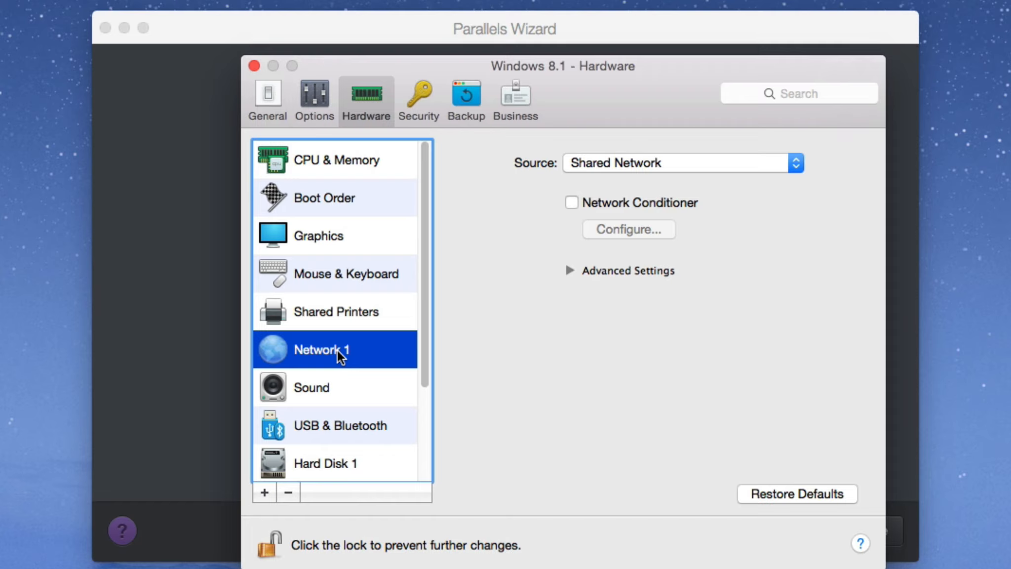
left_click(602, 165)
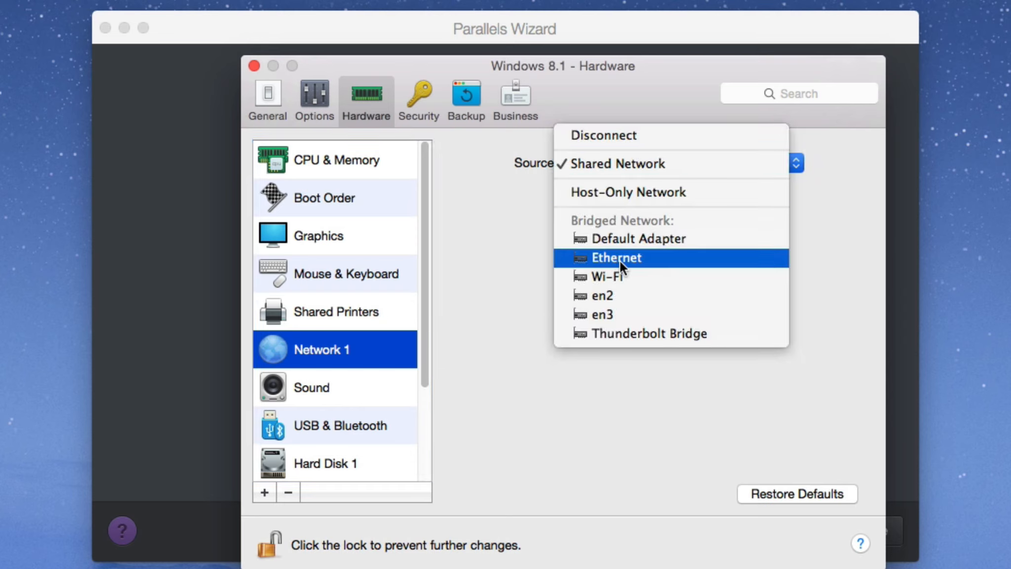
left_click(607, 164)
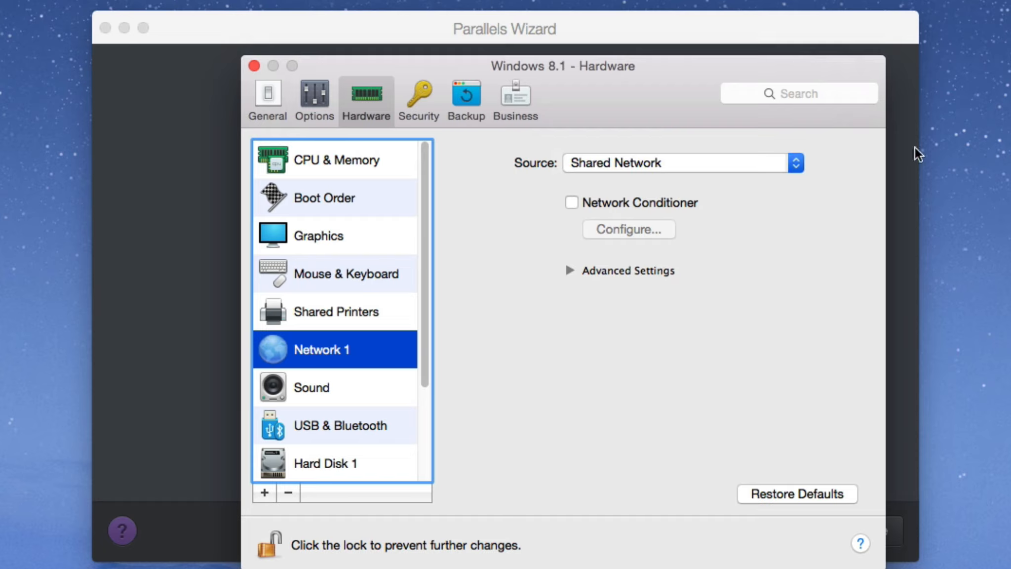
Look over the virtual machine's sound settings and its USB & Bluetooth sharing options
left_click(312, 395)
scroll(311, 392, "down", 3)
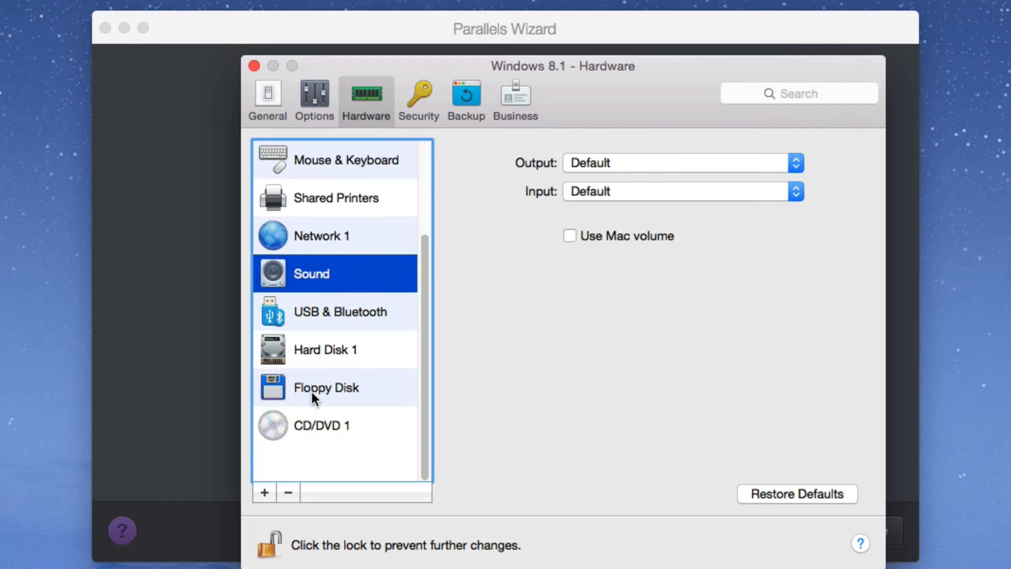
left_click(315, 317)
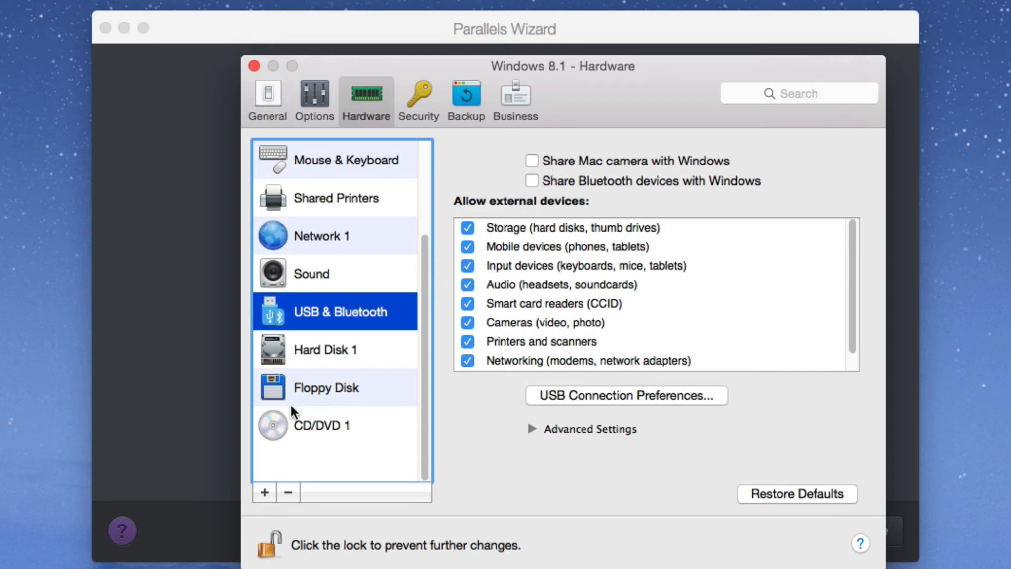
Resize Hard Disk 1 to 512 GB as an expanding disk, applying the change without making a backup
left_click(303, 341)
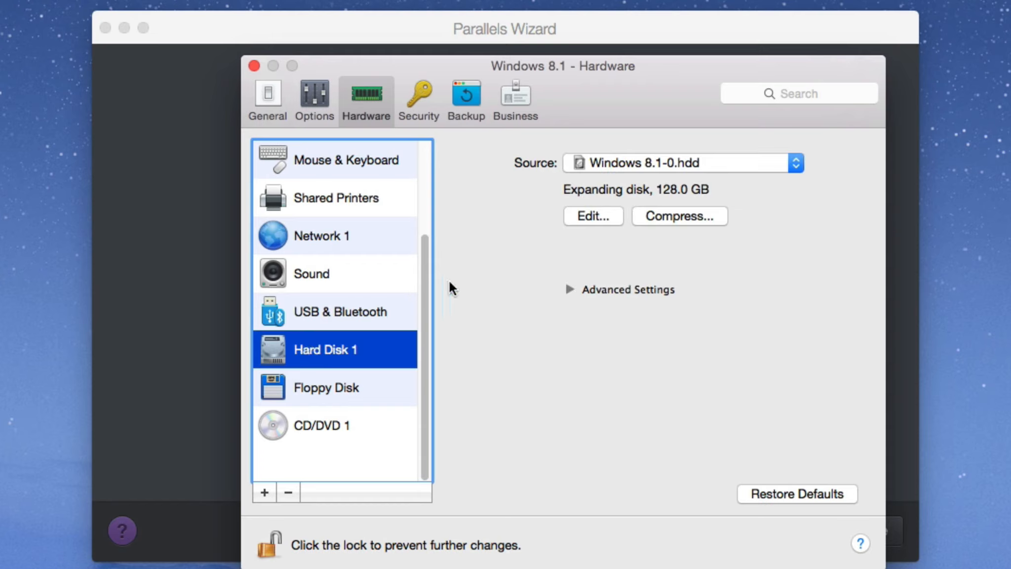
left_click(588, 217)
left_click(715, 370)
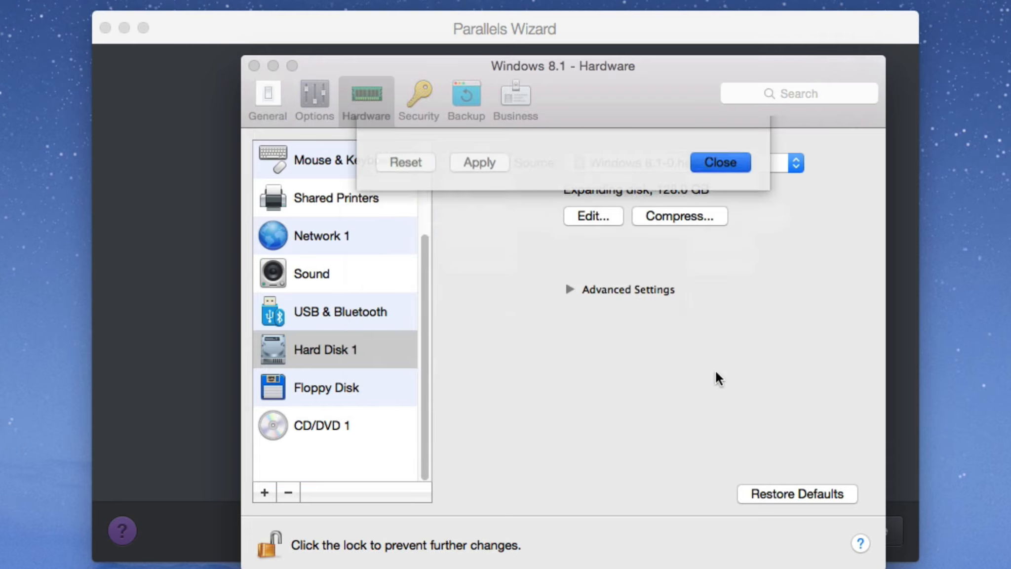
left_click(597, 216)
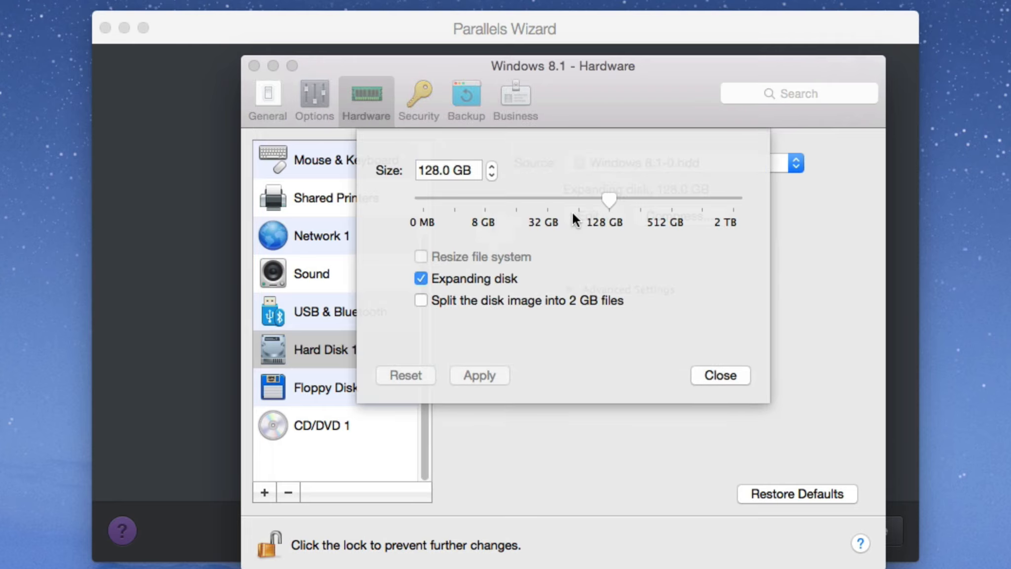
left_click(438, 171)
left_click_drag(438, 170, 410, 173)
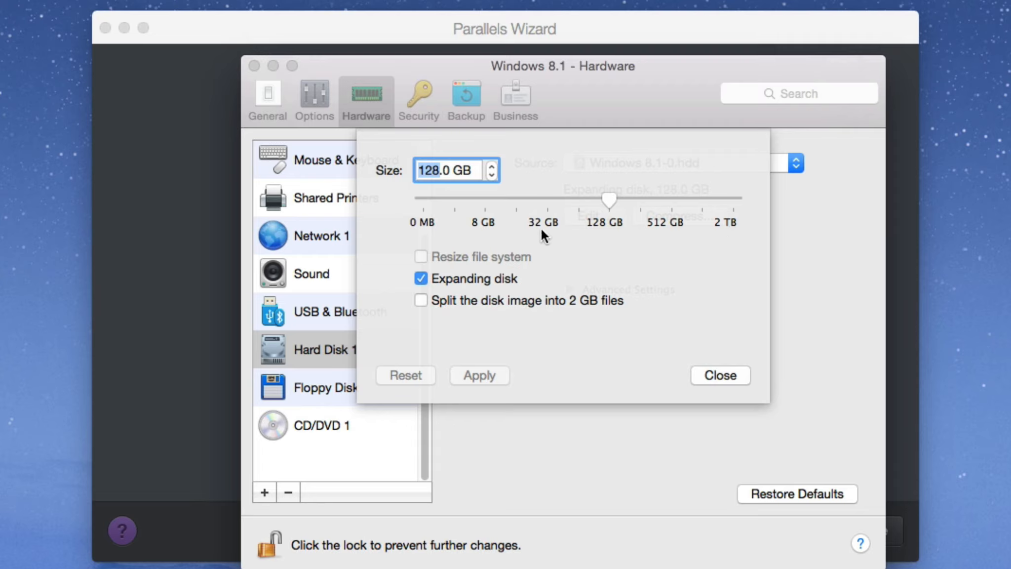
type("512")
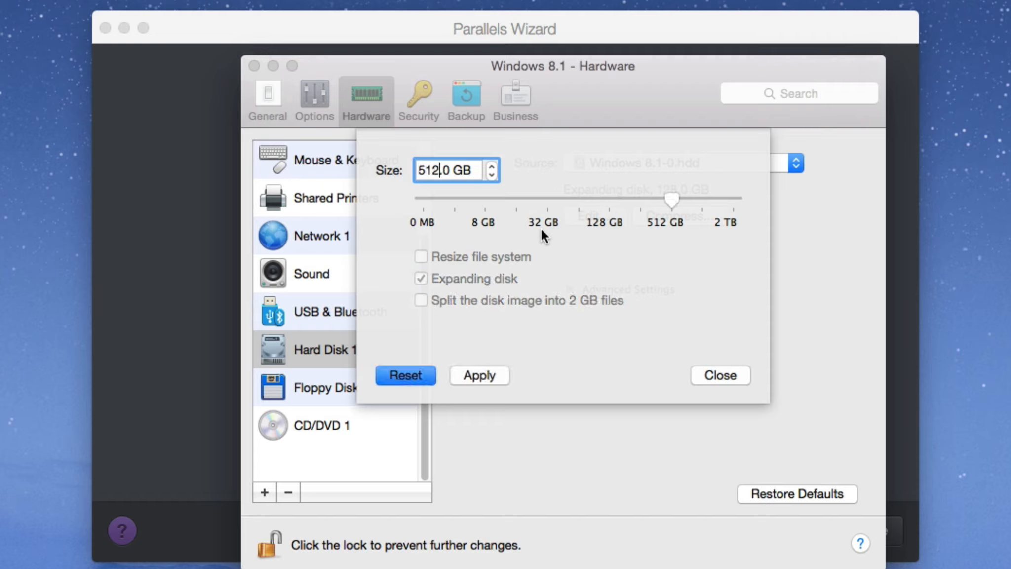
left_click(469, 374)
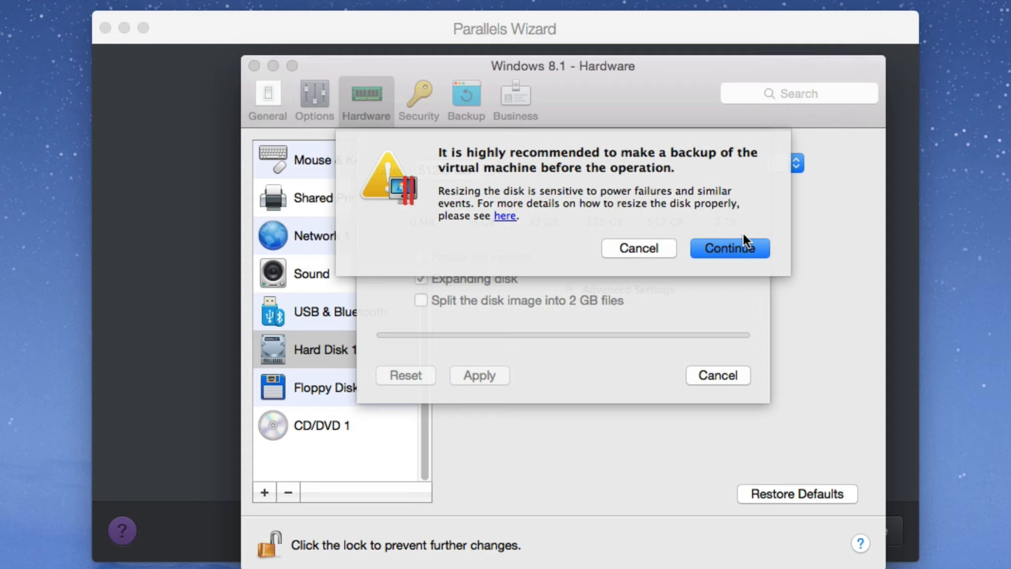
left_click(735, 245)
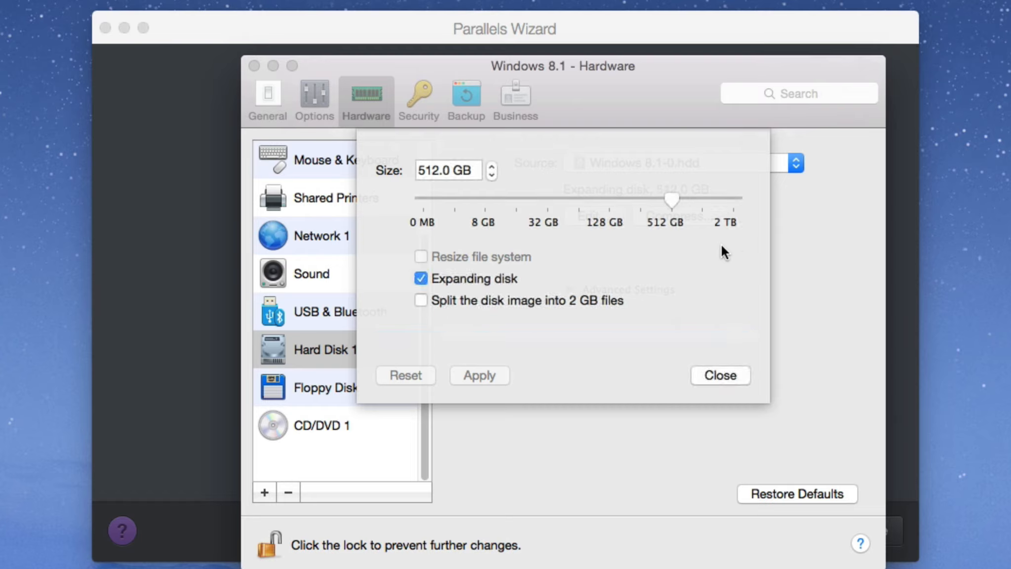
left_click(728, 369)
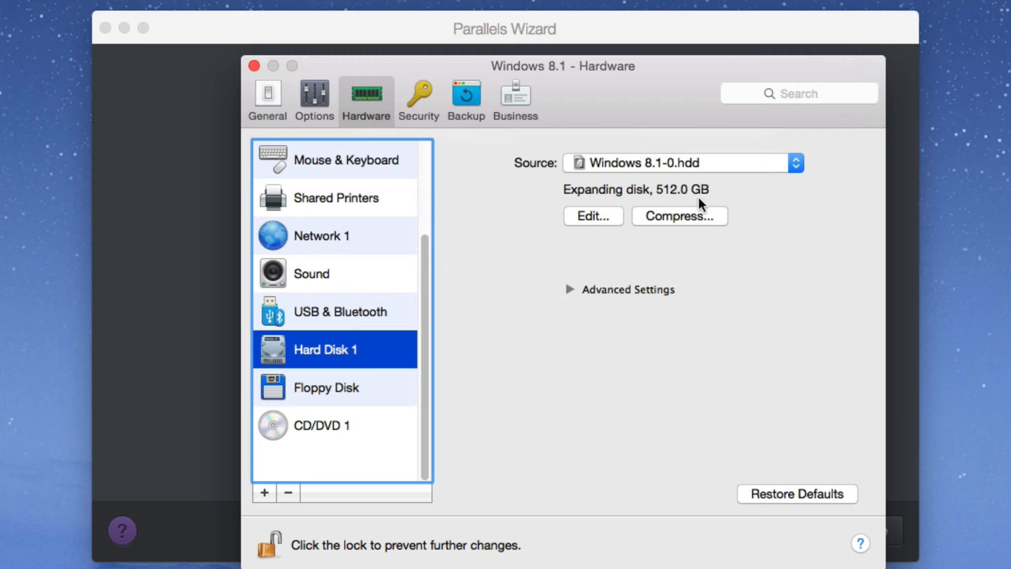
Check the source settings of the virtual machine's floppy disk and CD/DVD 1 drives
left_click(333, 389)
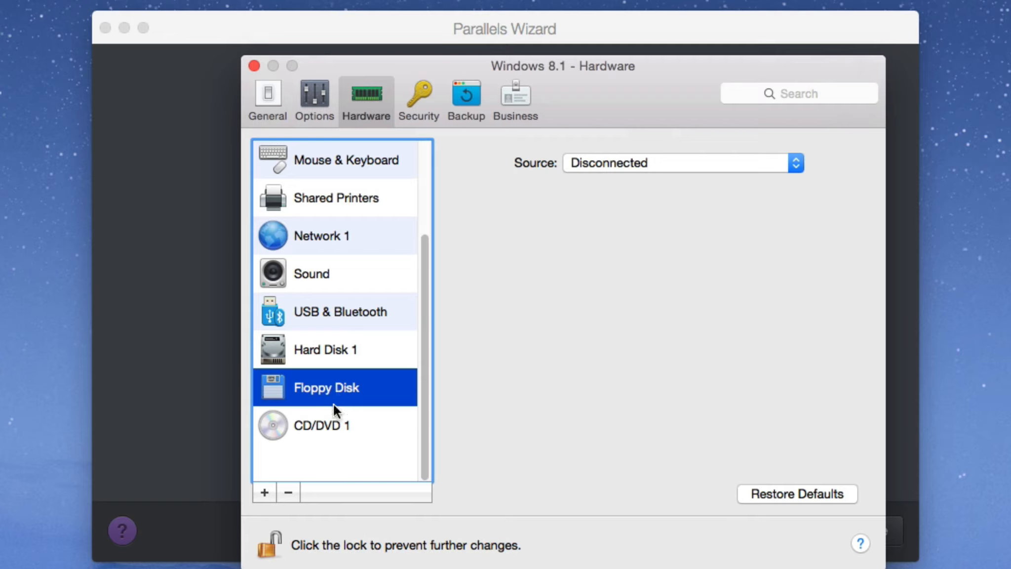
left_click(341, 439)
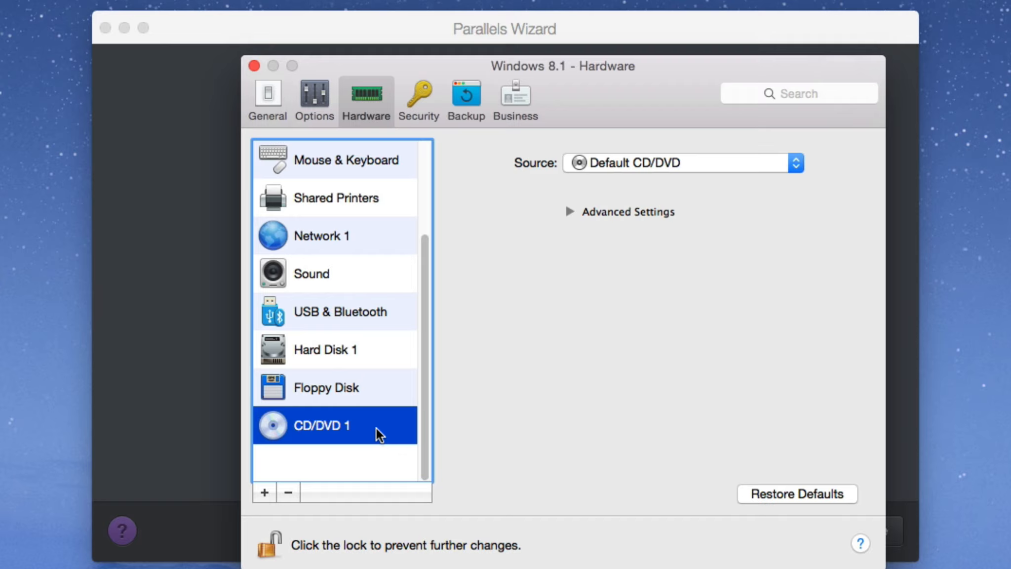
Look over the security settings and check what isolating Windows from Mac involves, leaving isolation off
left_click(405, 110)
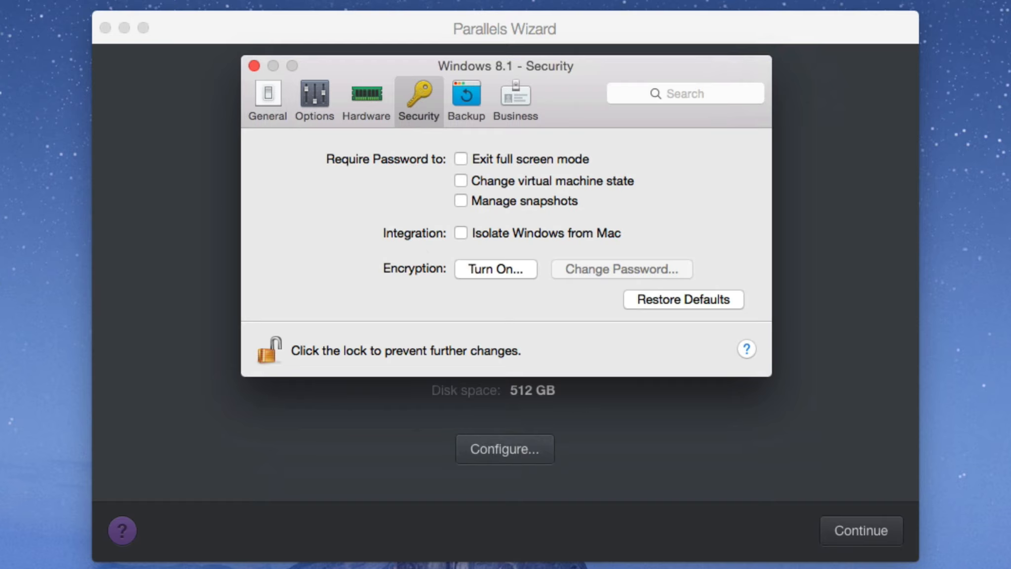
left_click(15, 381)
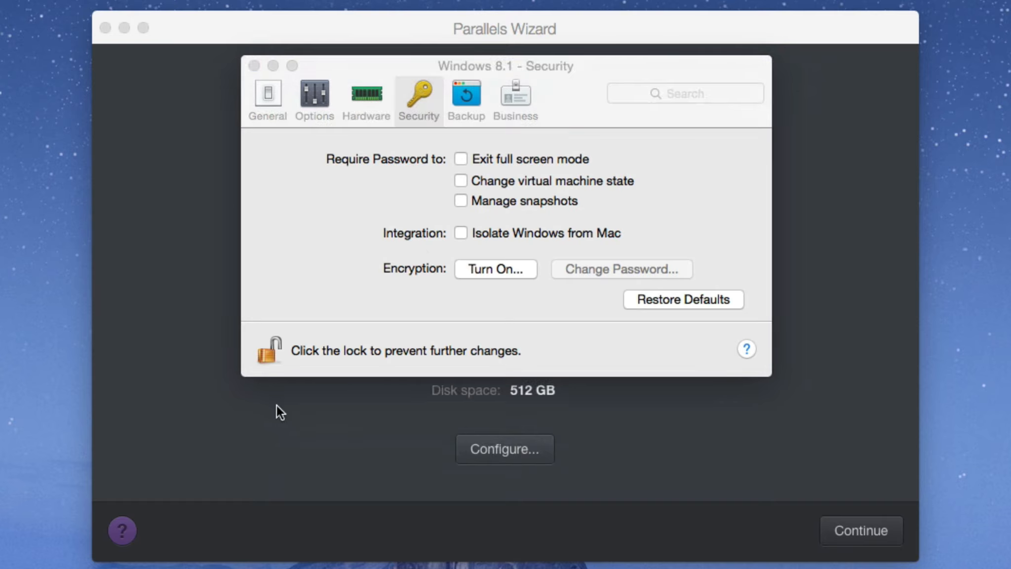
left_click(410, 308)
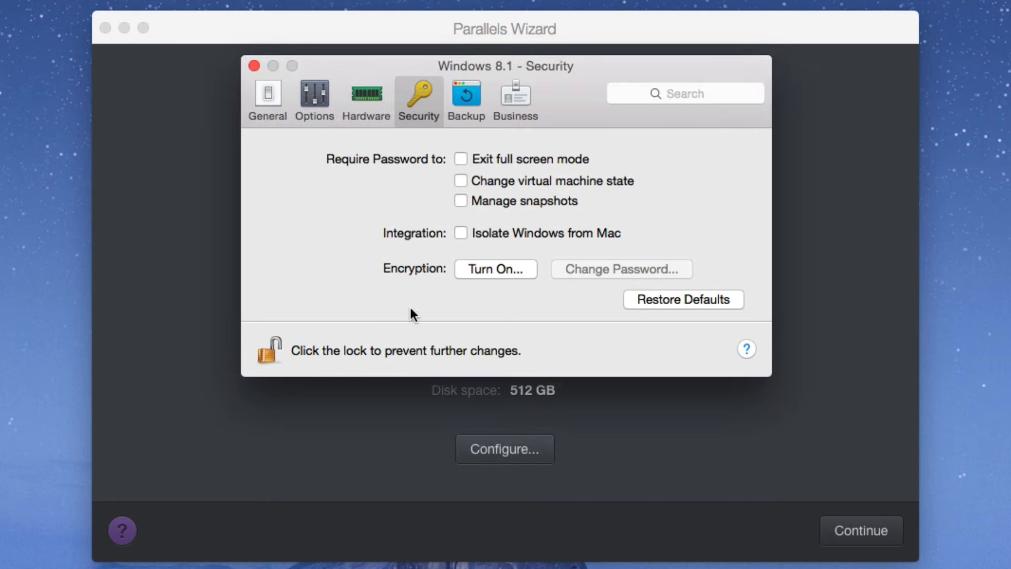
left_click(459, 232)
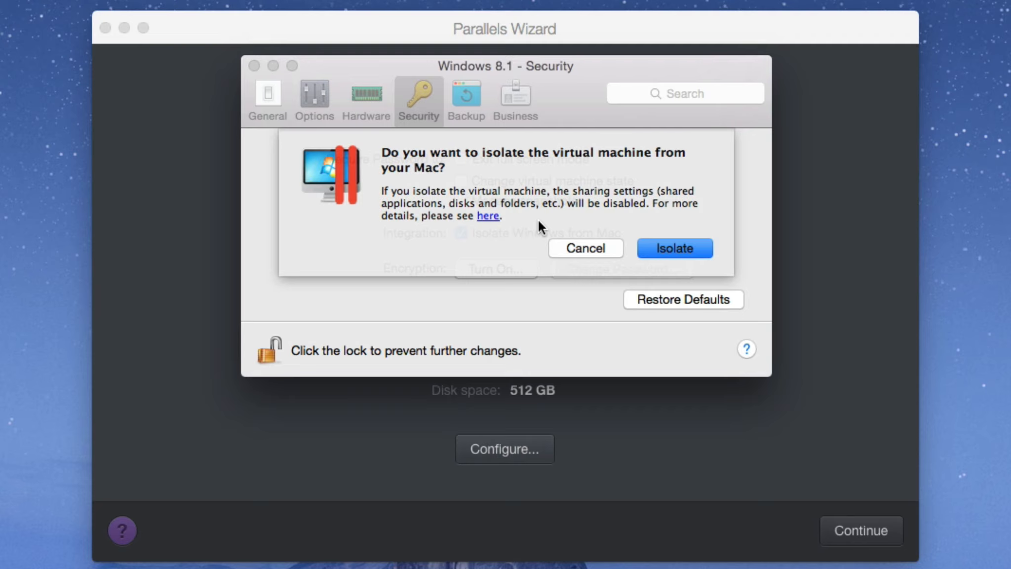
left_click(583, 249)
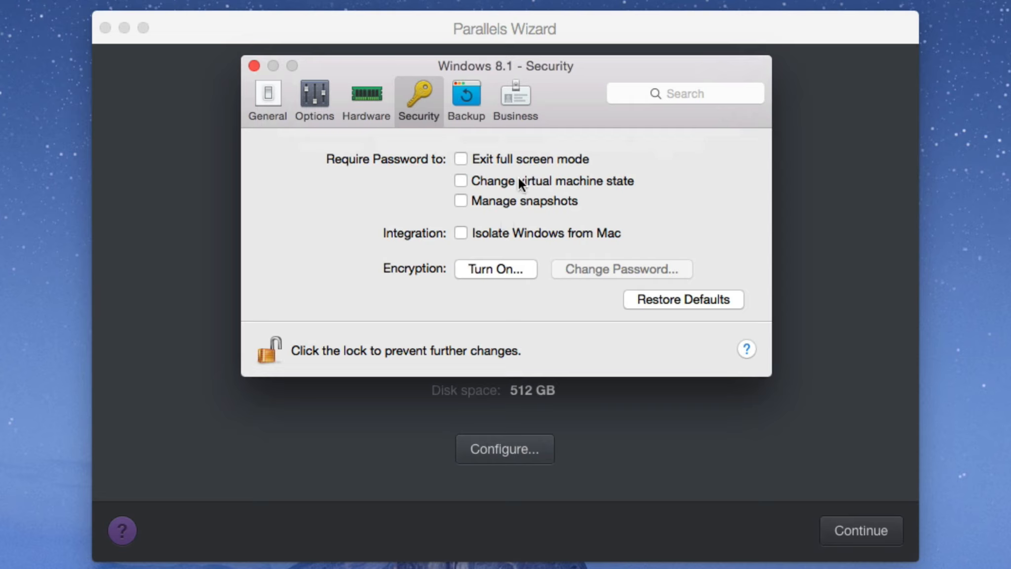
Look over the virtual machine's backup and business settings, and close the configuration window
left_click(462, 94)
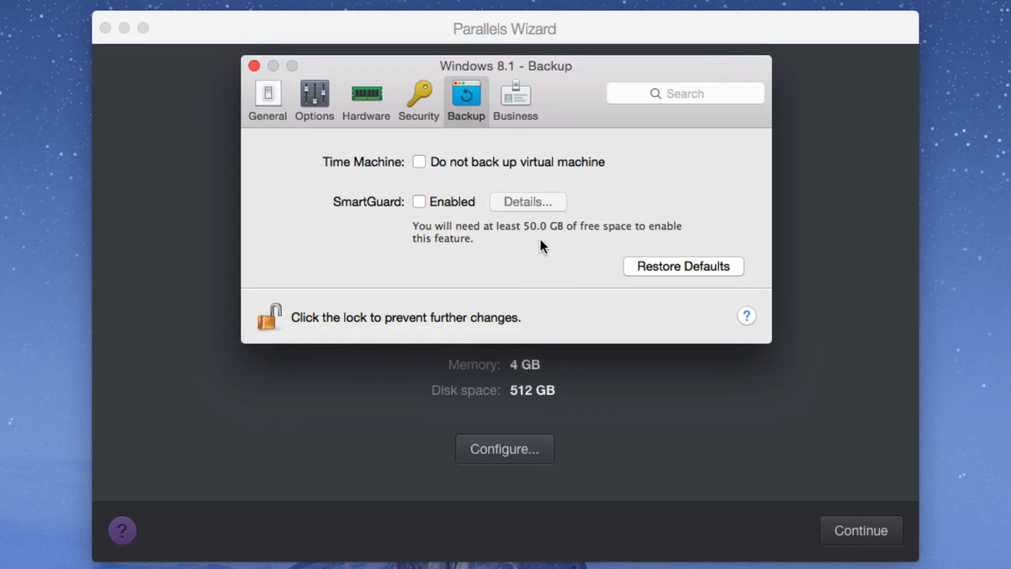
left_click(520, 94)
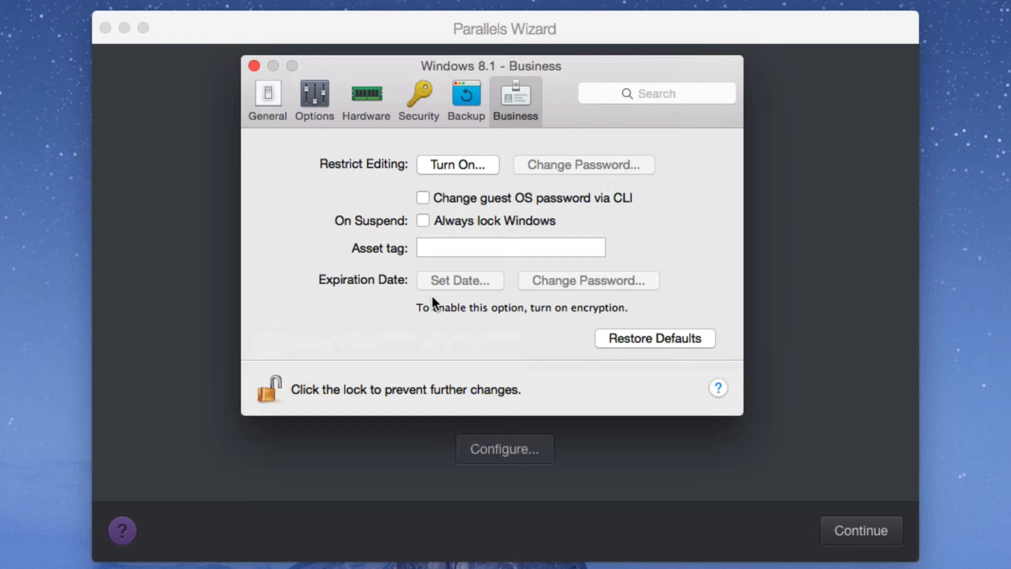
left_click(250, 66)
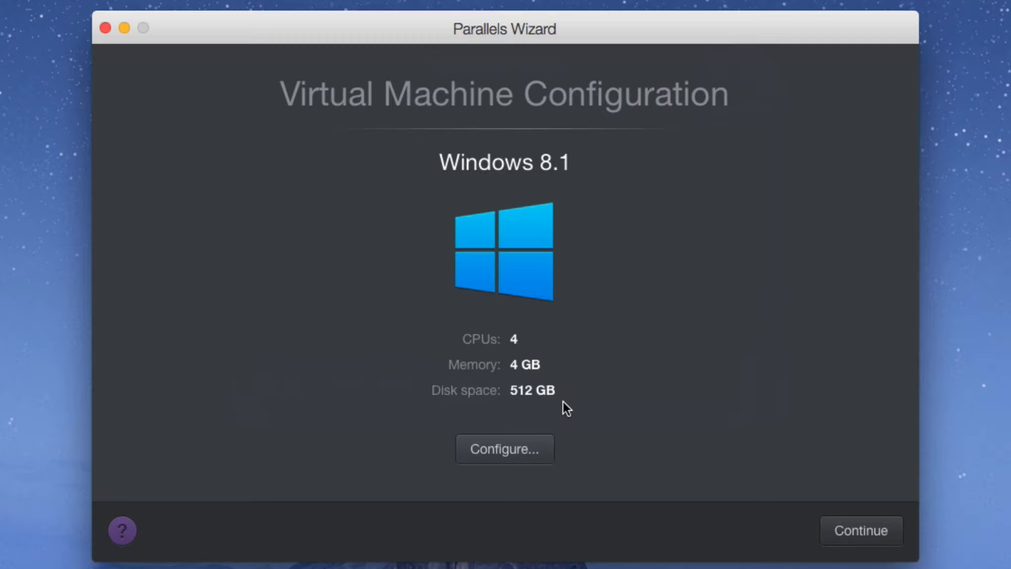
Recheck the virtual machine's hardware settings, and continue the wizard with the finished configuration
left_click(528, 453)
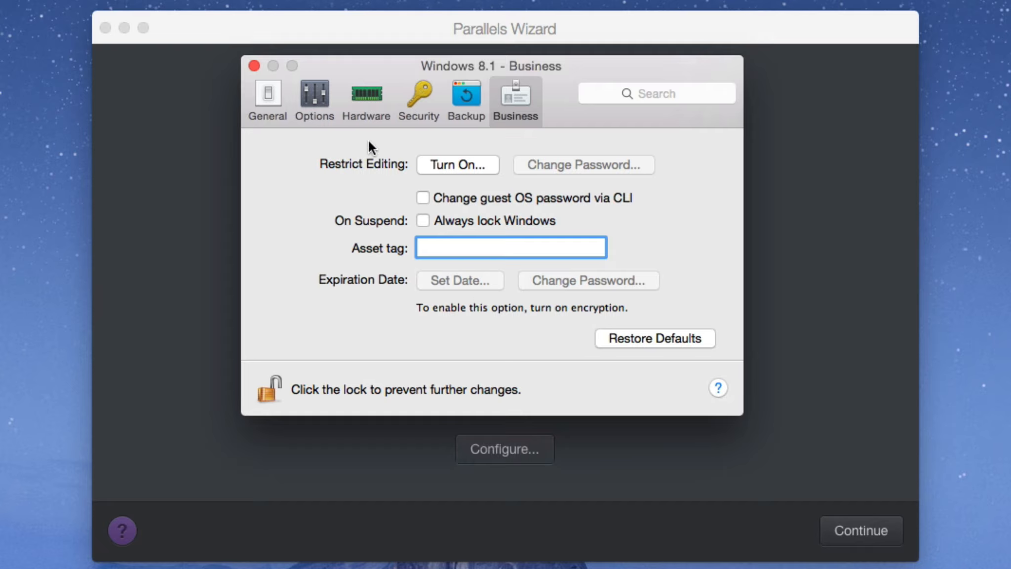
left_click(364, 96)
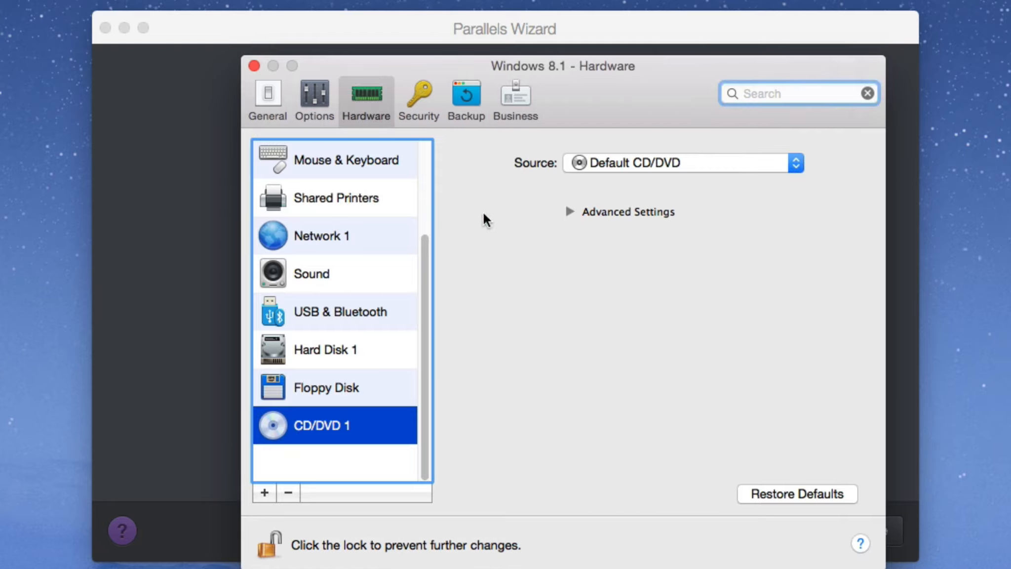
left_click(253, 65)
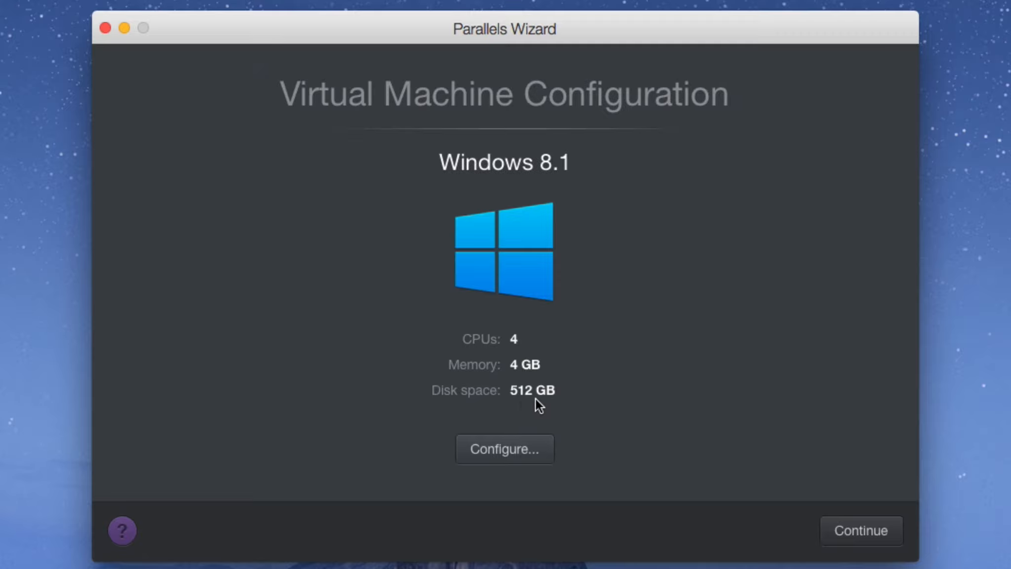
left_click(859, 532)
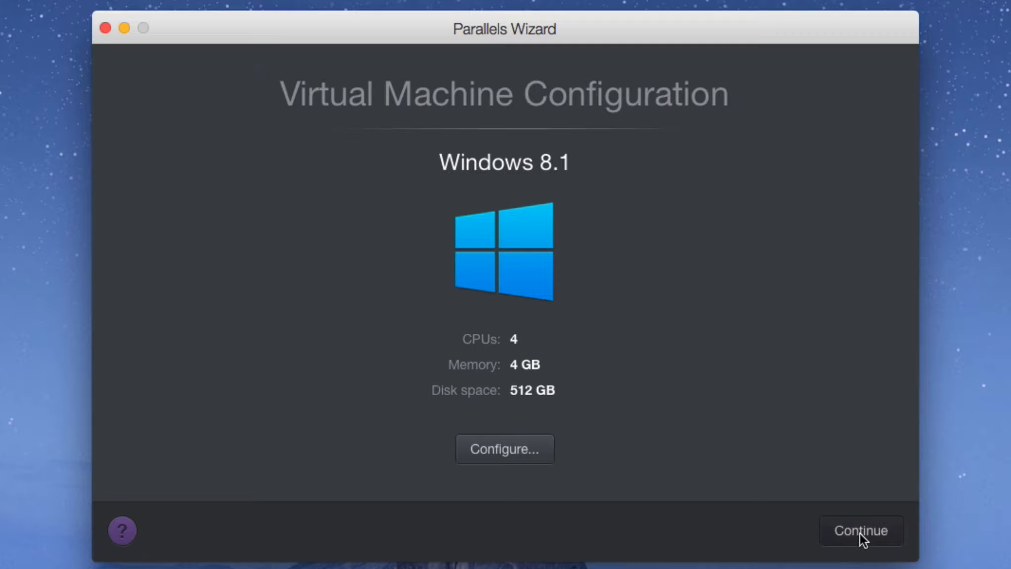
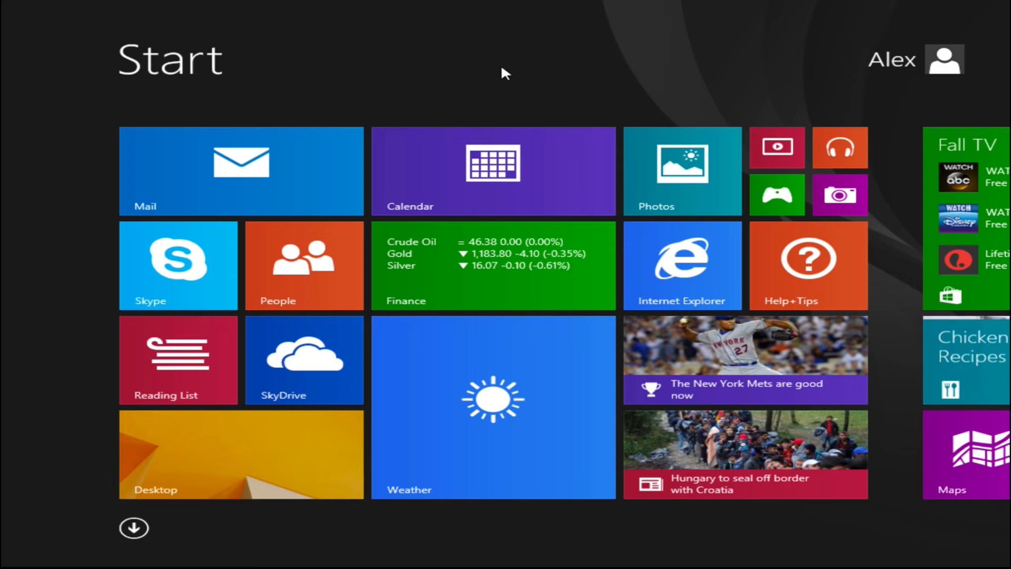
Examine the Windows 8.1 Start screen's personalization options for background designs and colors, and dismiss them without changes
mouse_move(1009, 2)
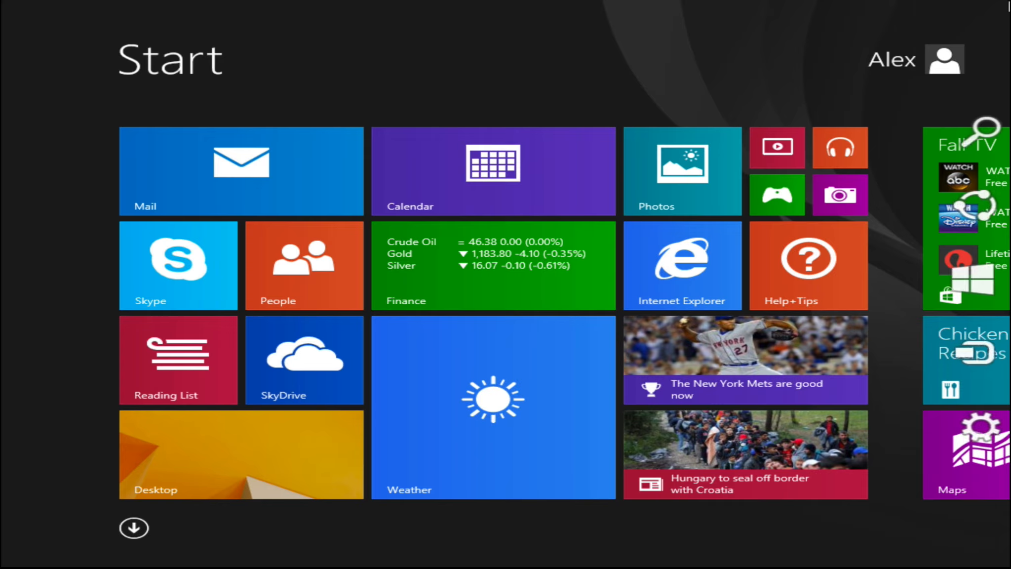
mouse_move(992, 104)
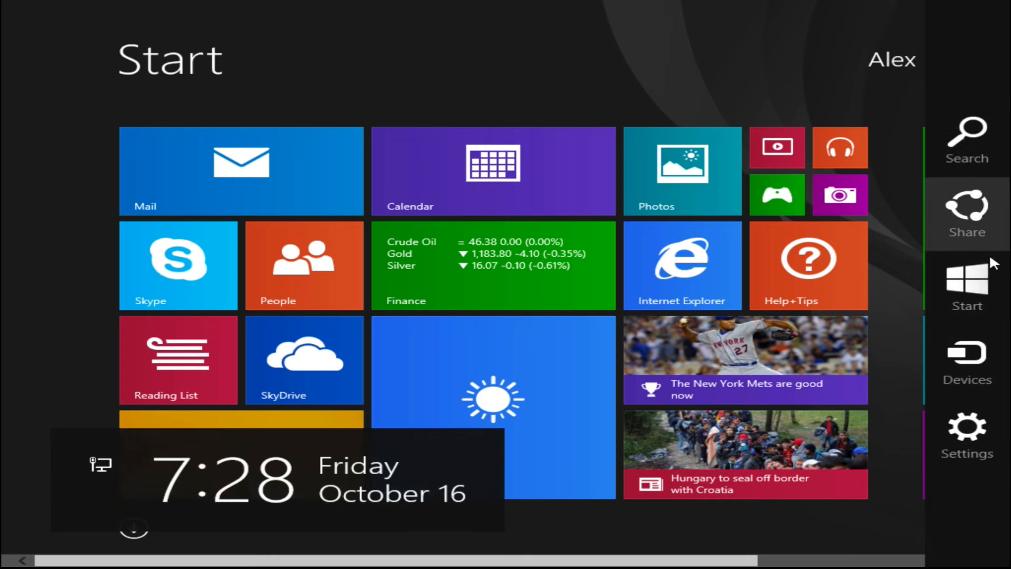
left_click(965, 431)
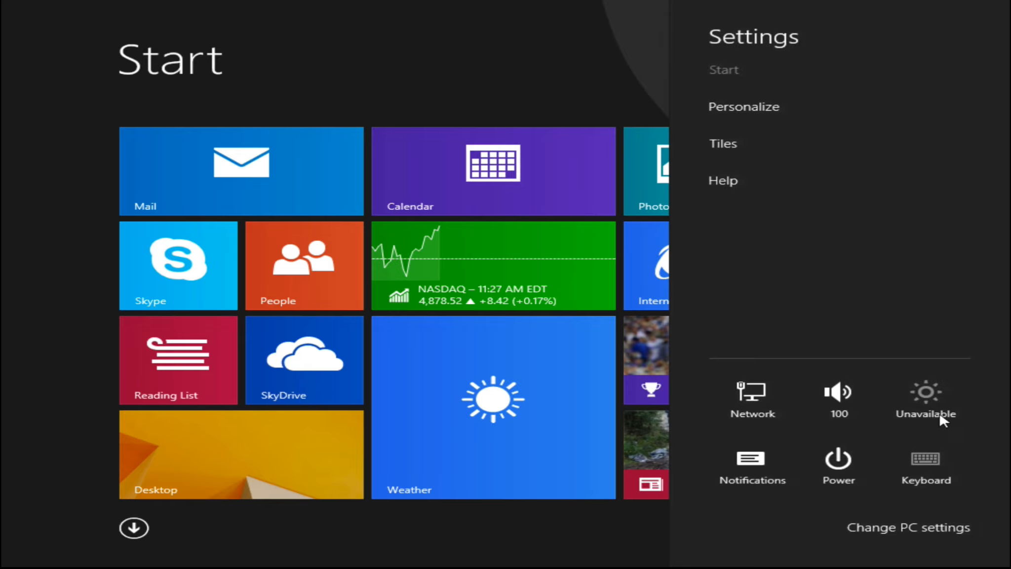
left_click(764, 98)
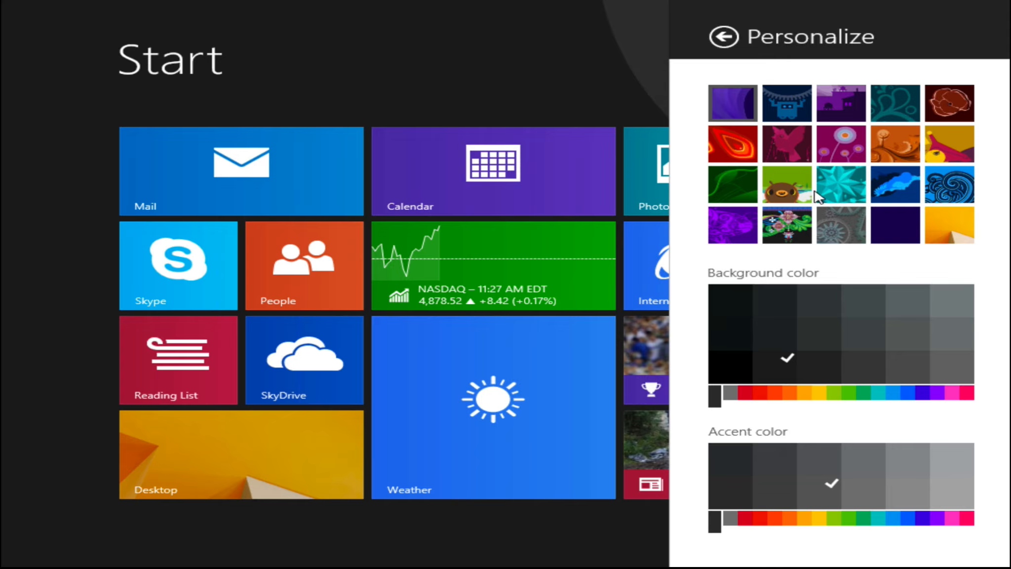
left_click(588, 73)
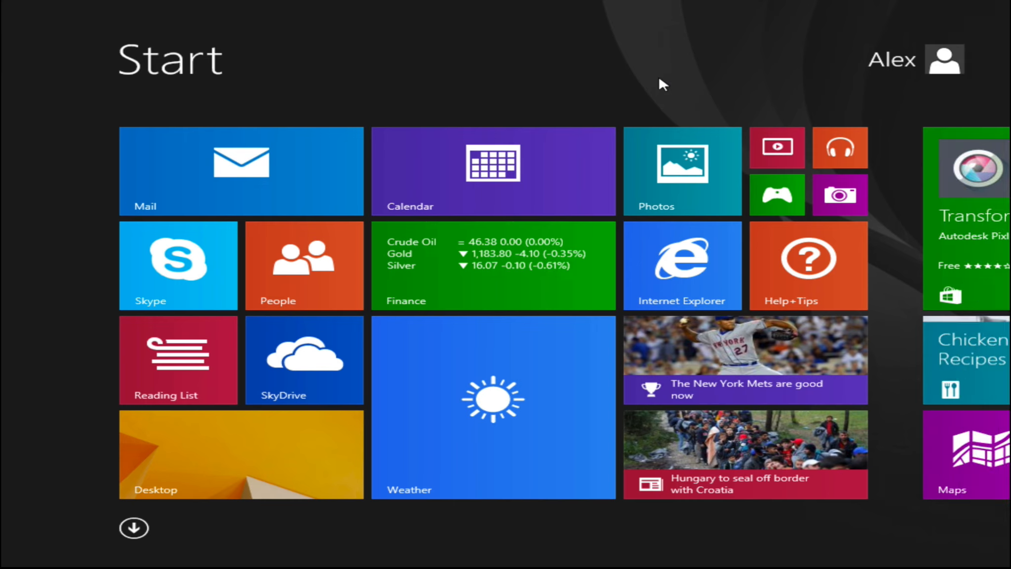
From the Windows desktop, start the Parallels Tools installation for the Windows 8.1 virtual machine and open This PC
left_click(176, 442)
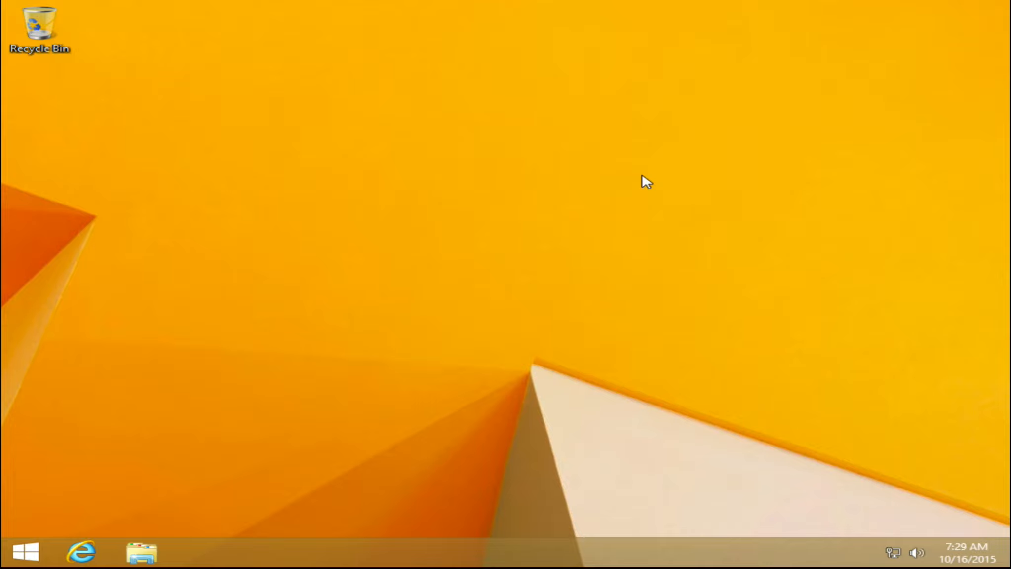
key("ctrl+alt")
mouse_move(324, 0)
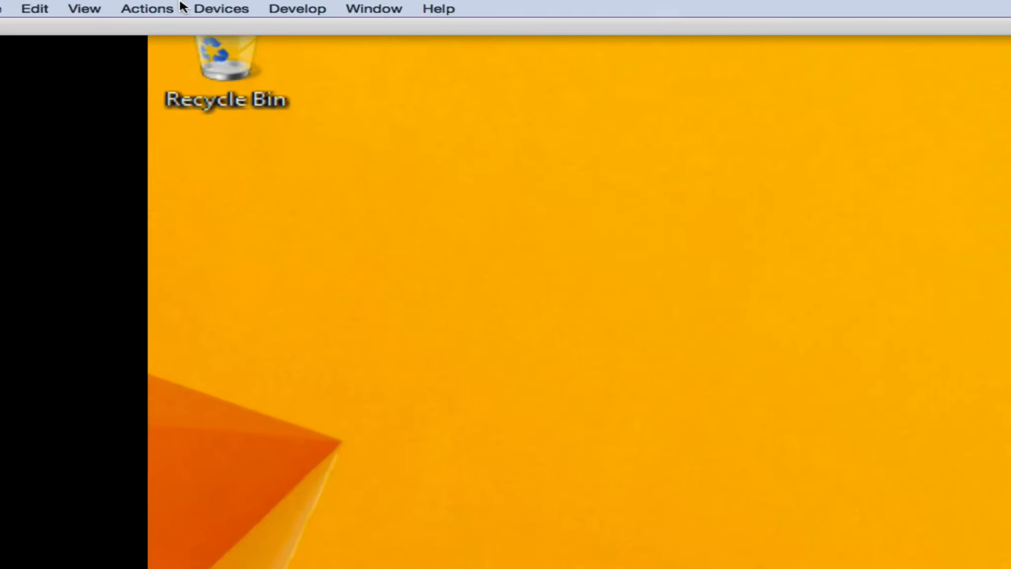
left_click(158, 9)
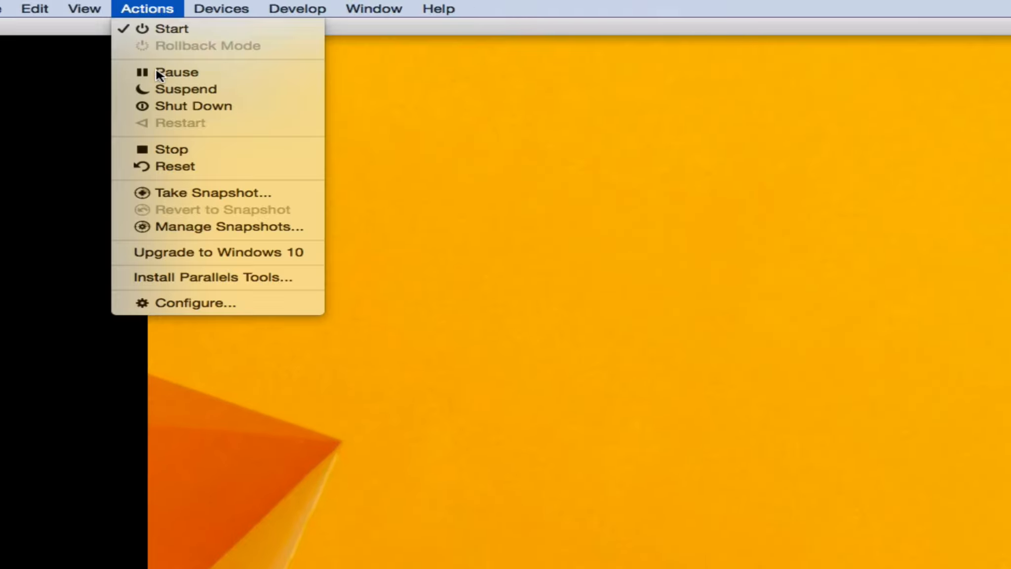
left_click(241, 278)
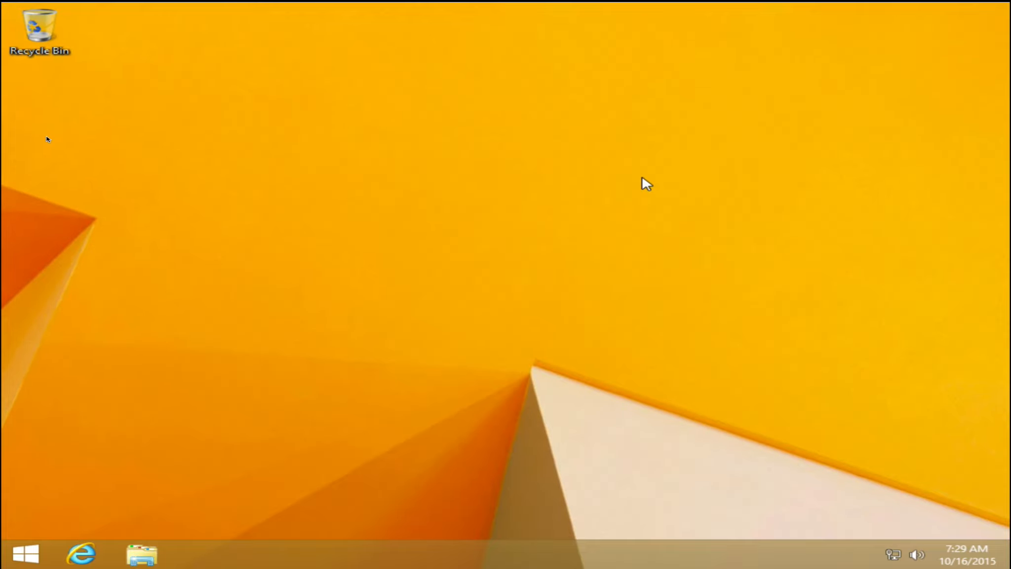
left_click(592, 65)
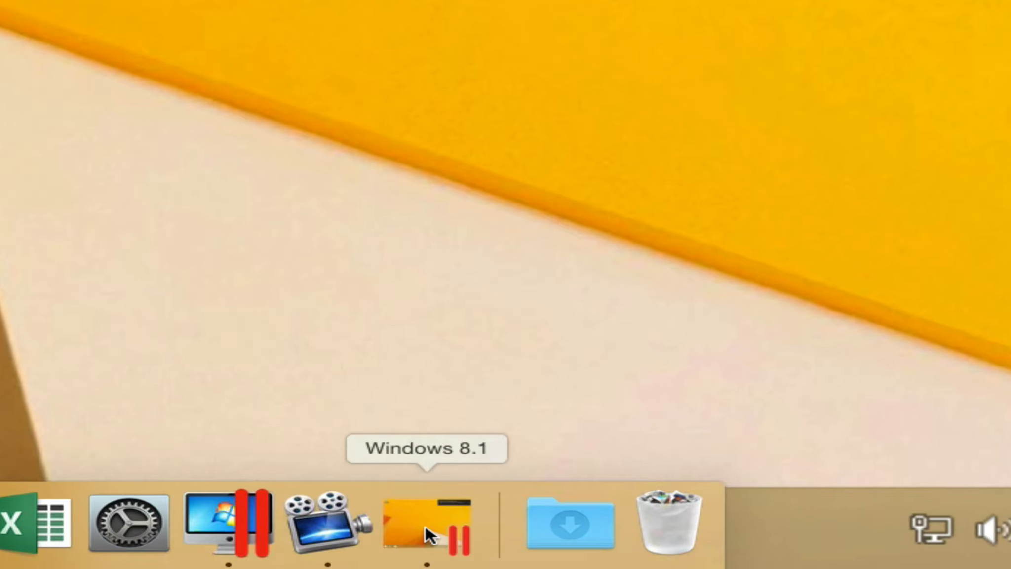
right_click(425, 535)
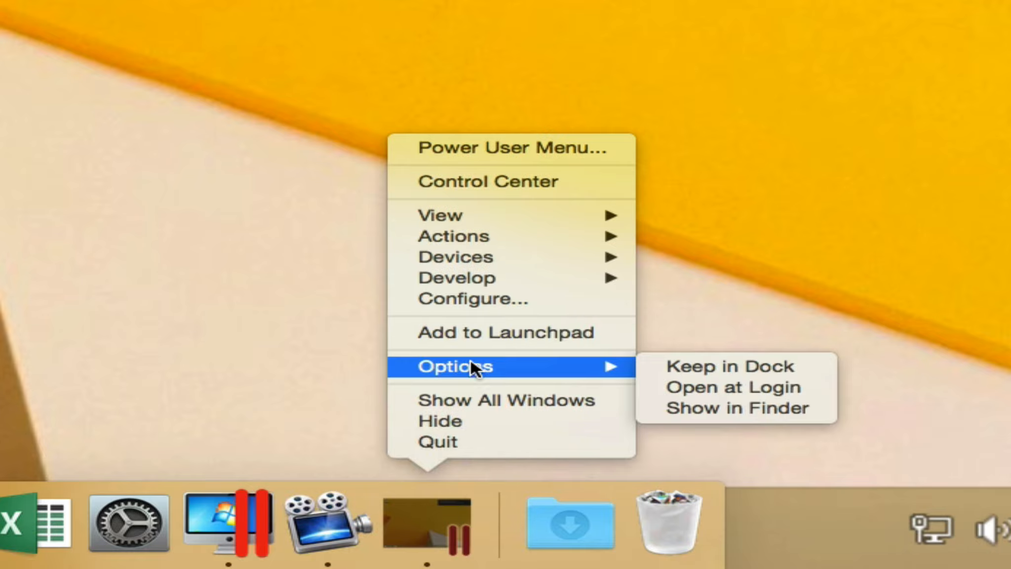
mouse_move(477, 235)
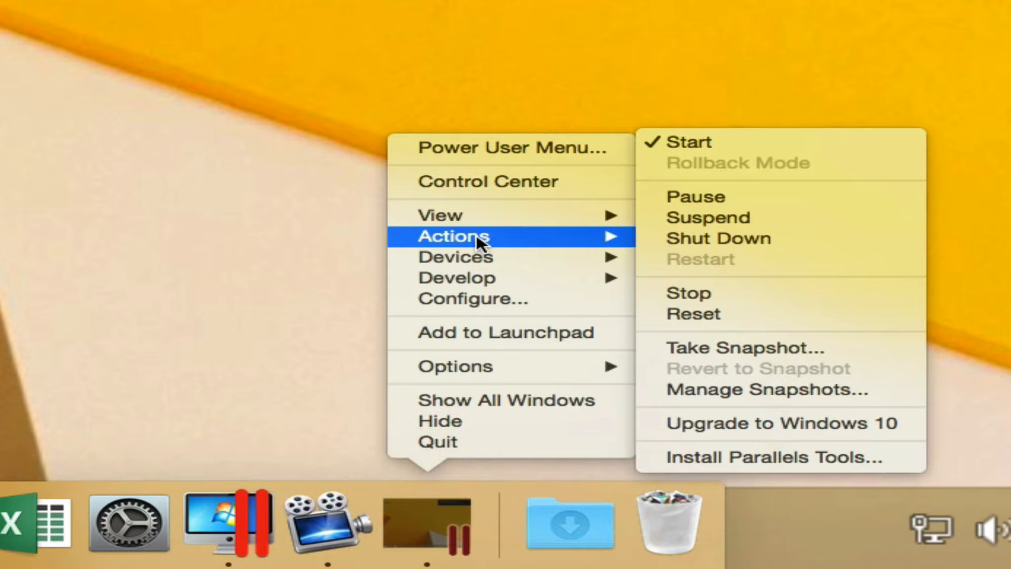
left_click(799, 459)
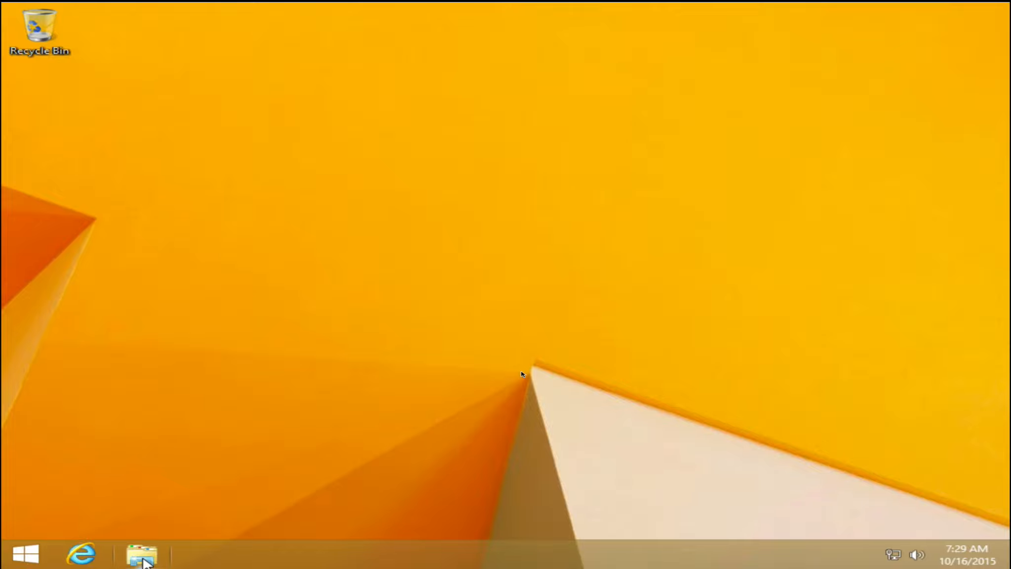
left_click(143, 556)
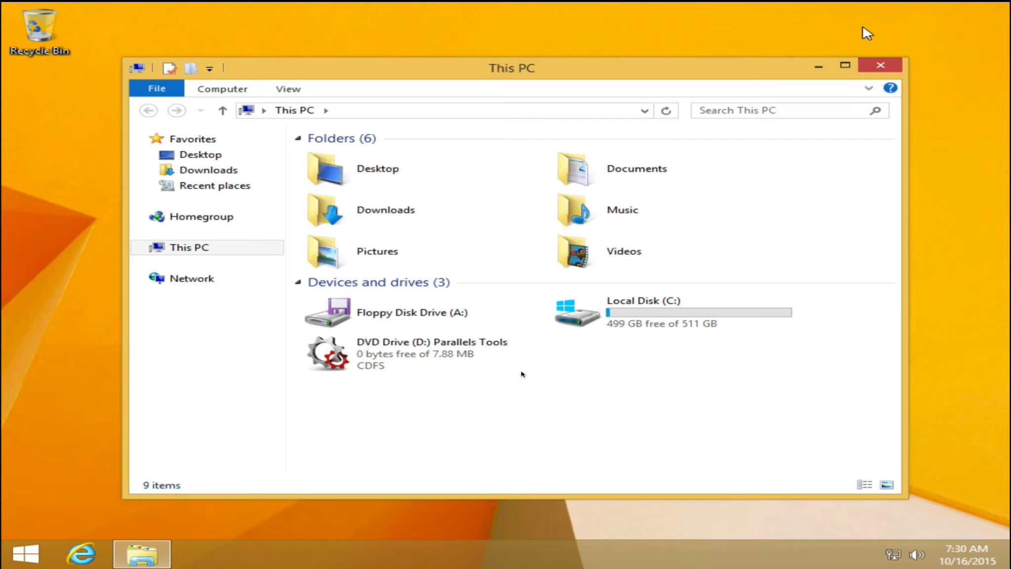
left_click(431, 354)
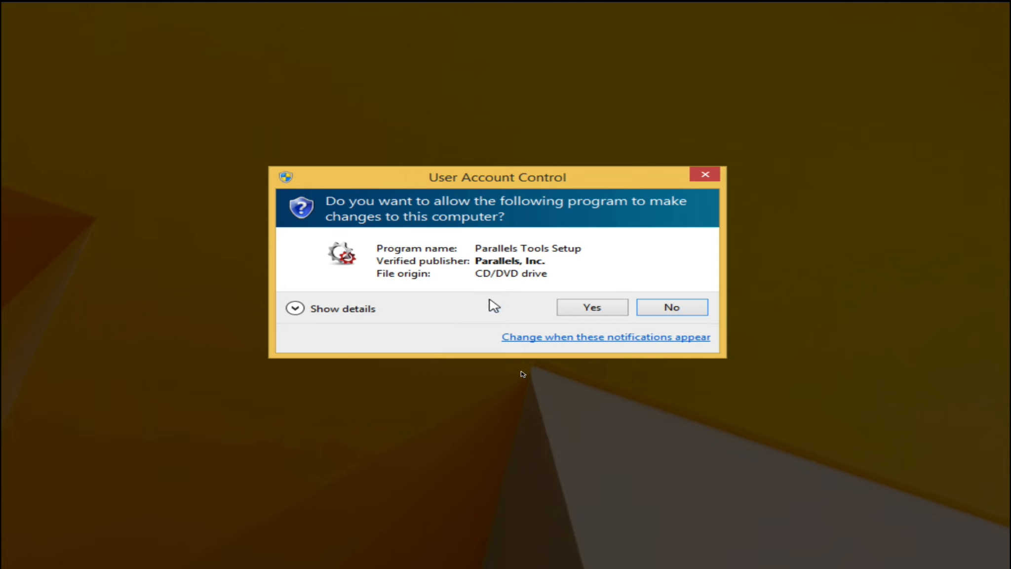
left_click(657, 306)
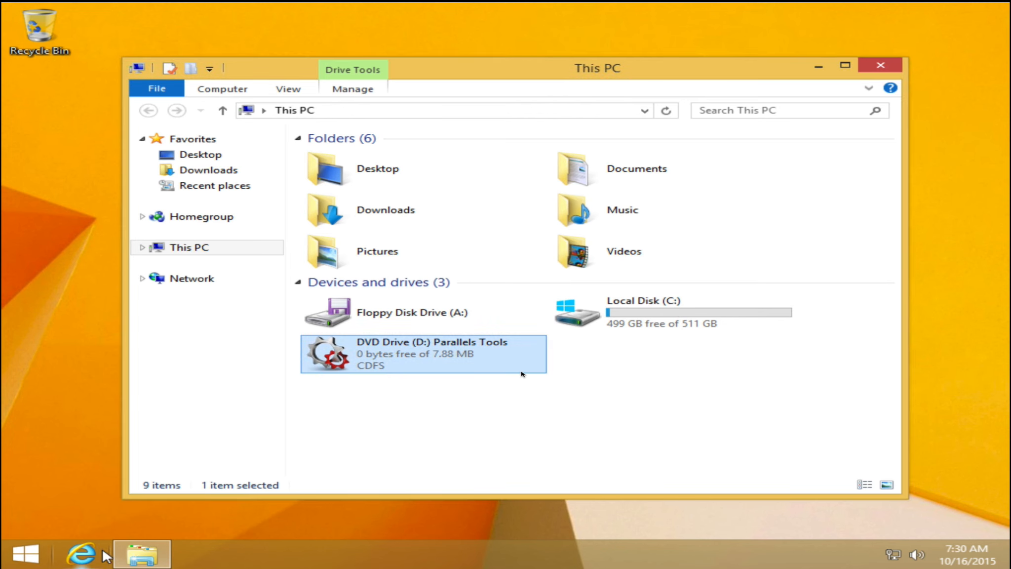
left_click(133, 558)
left_click(132, 558)
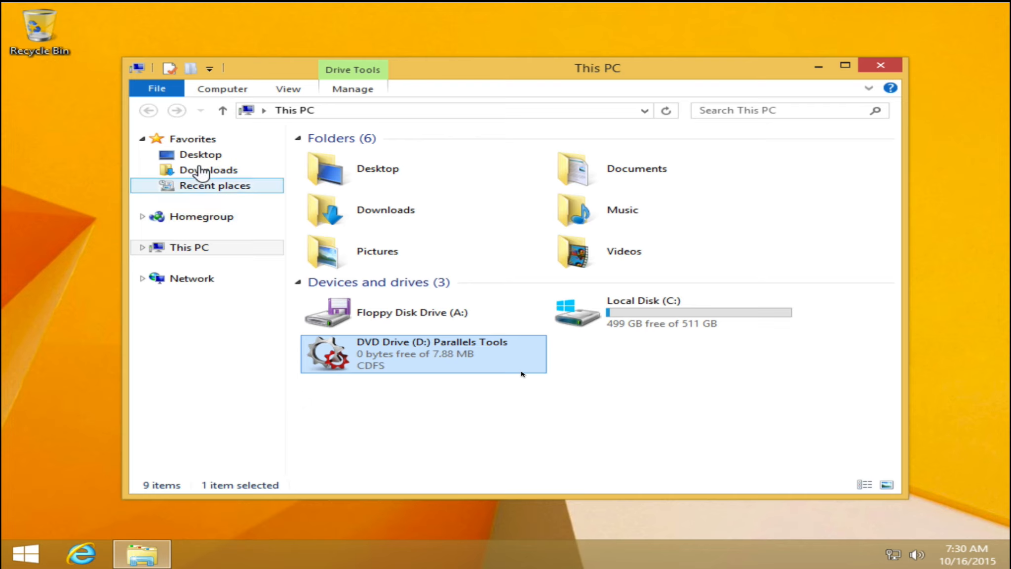
Run Parallels Tools Setup from DVD Drive (D:), allow it to make changes, and close the This PC window
double_click(433, 361)
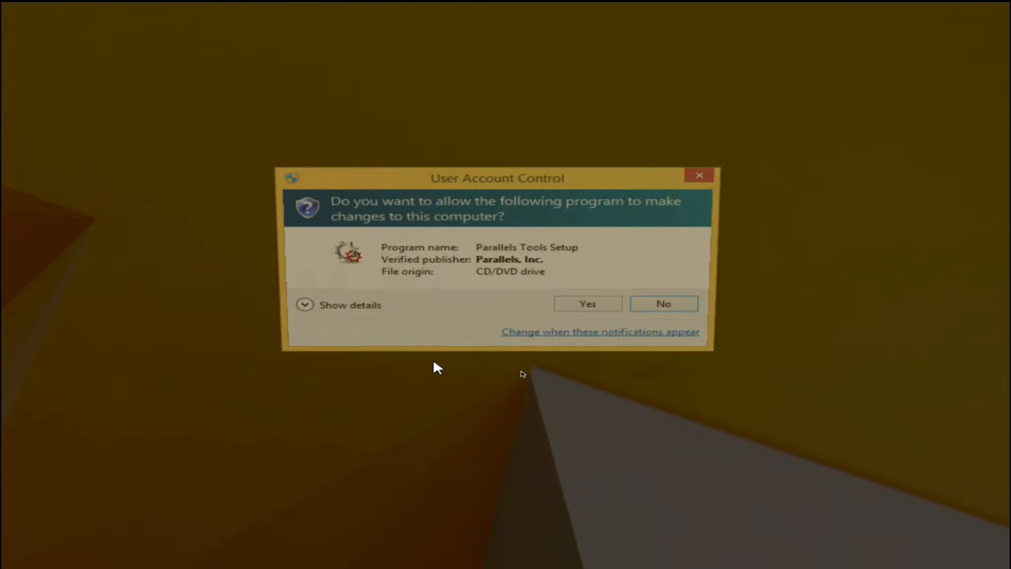
left_click(573, 306)
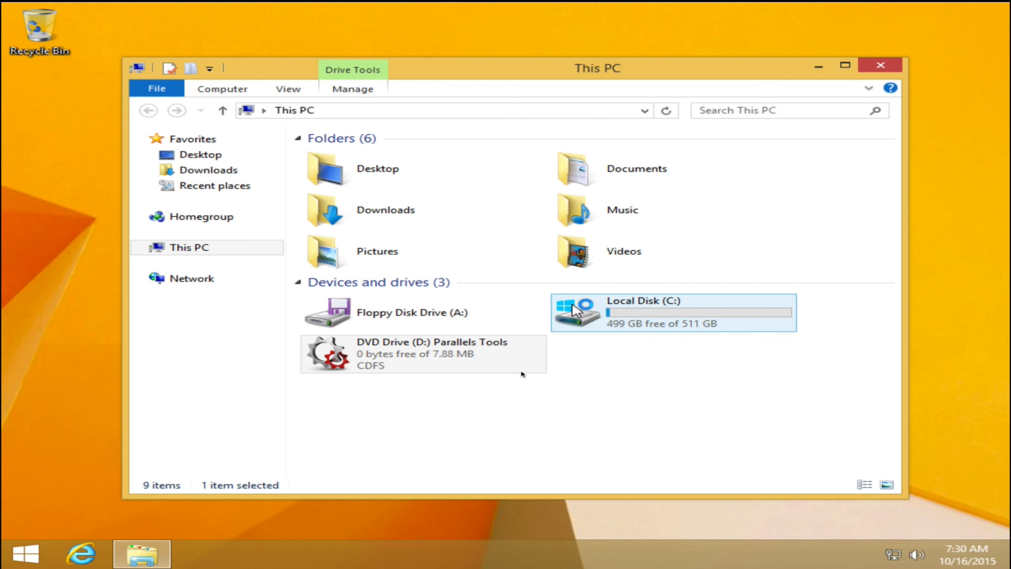
left_click(882, 67)
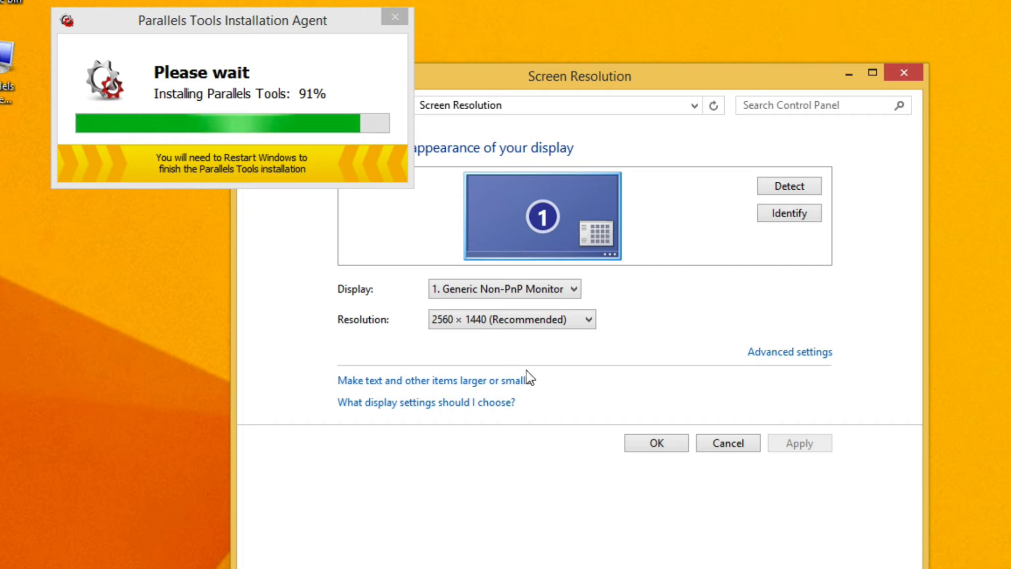
Check the display resolution choices without changing them, and restart Windows to finish the Parallels Tools installation
left_click(474, 323)
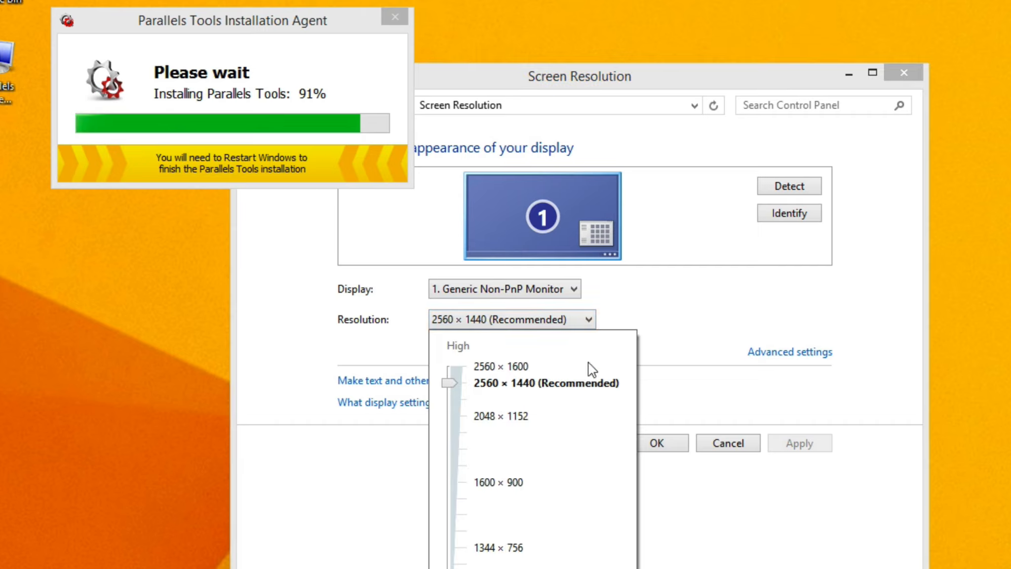
left_click(782, 356)
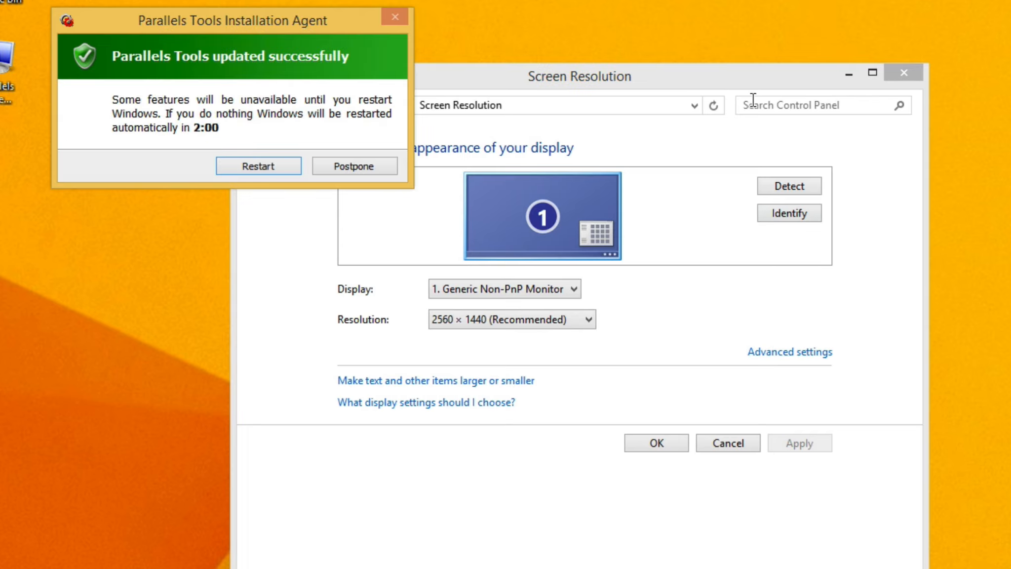
left_click(893, 78)
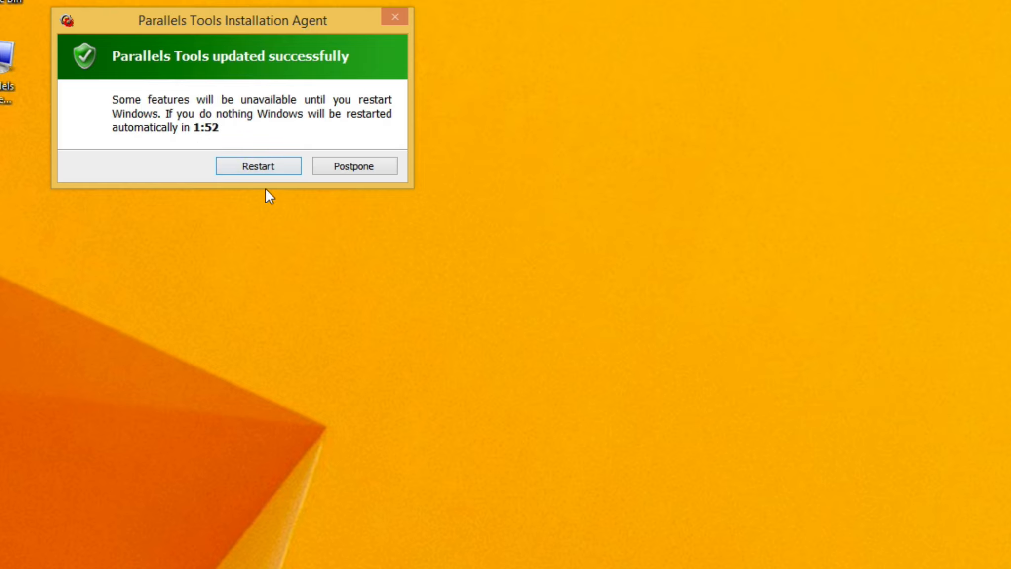
left_click(259, 166)
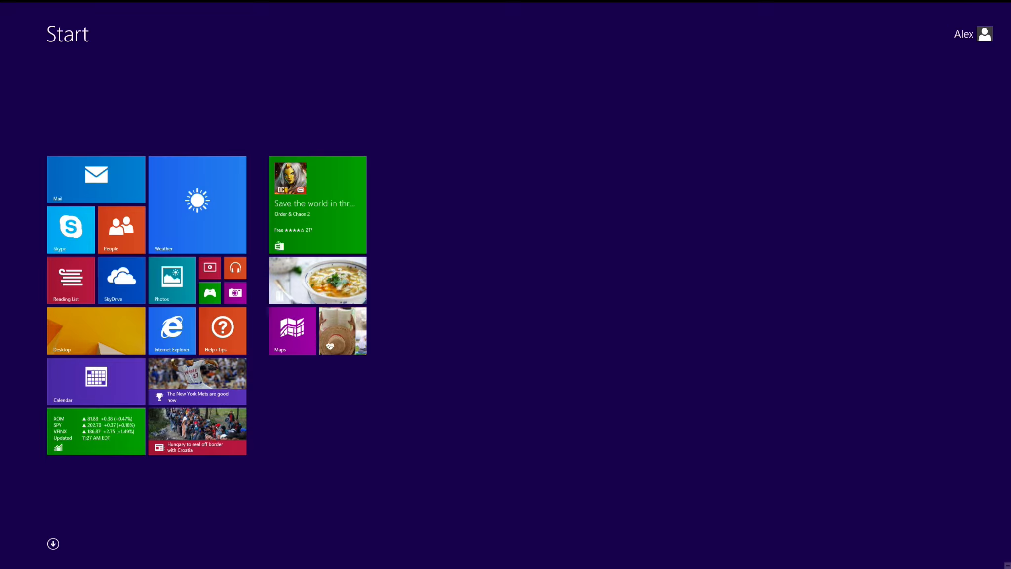
Personalize the Start screen with the purple ribbon design, a dark gray background color and a gray accent color
mouse_move(1007, 5)
left_click(992, 232)
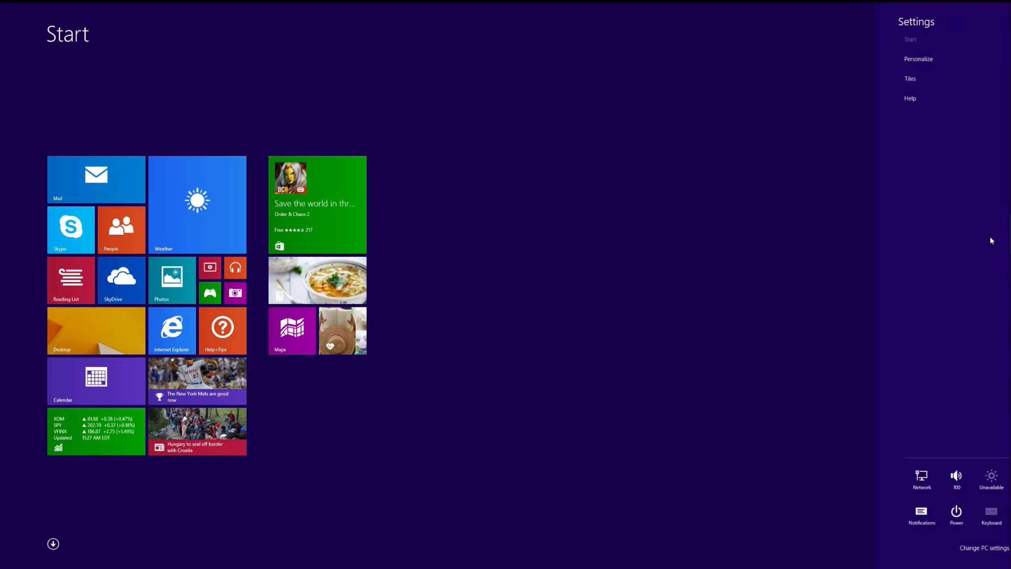
left_click(902, 60)
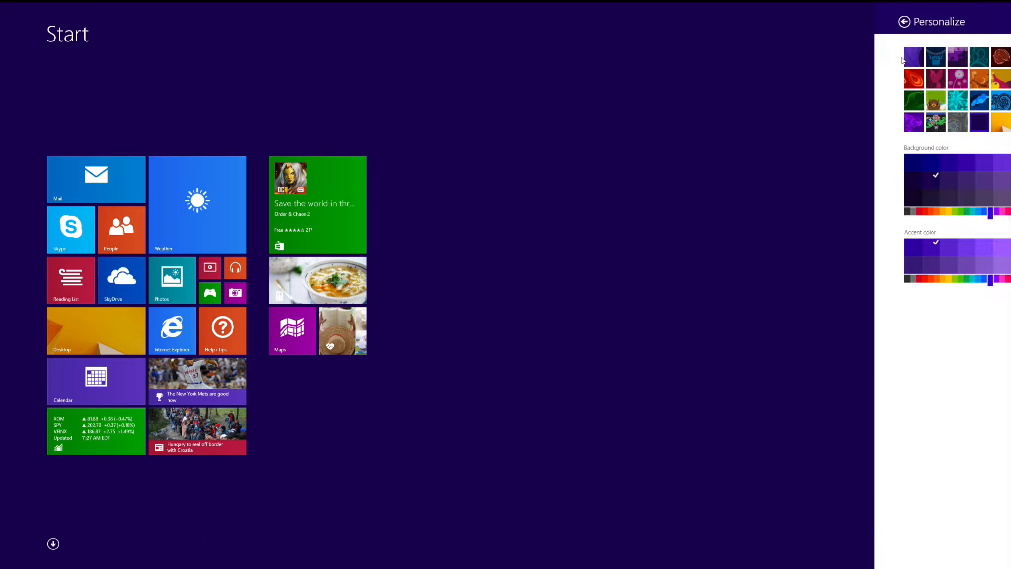
left_click(901, 59)
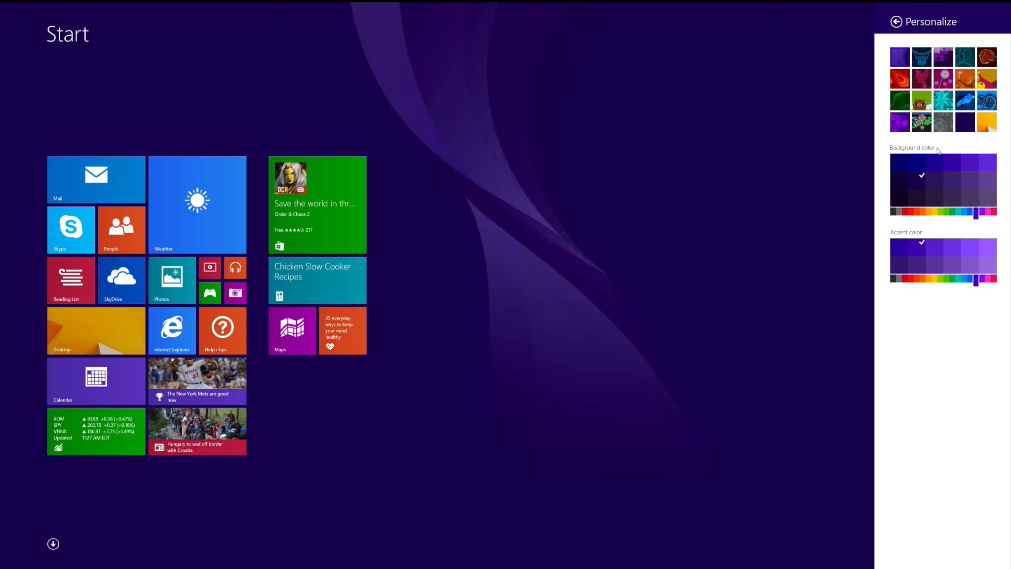
left_click(893, 213)
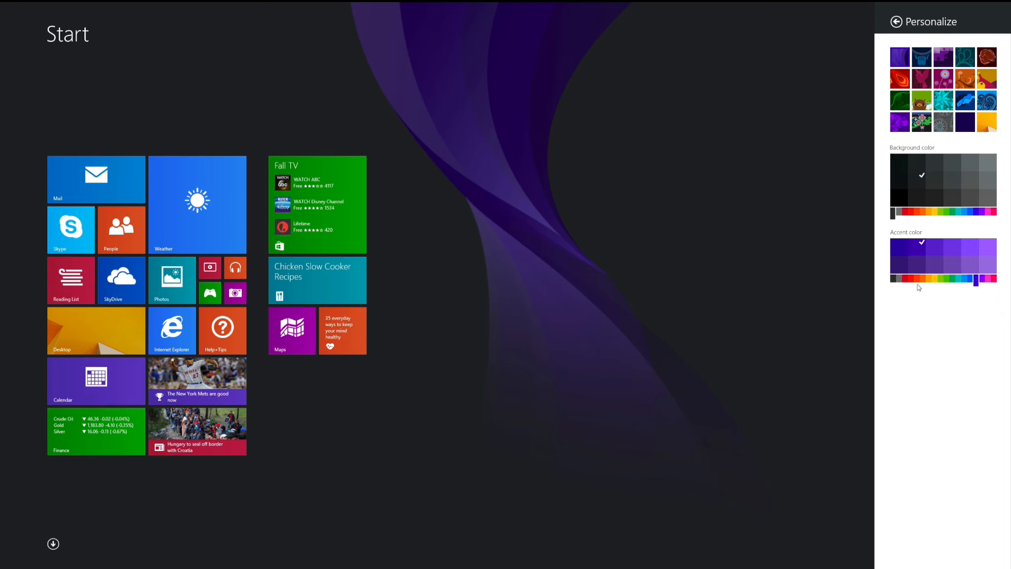
left_click(893, 280)
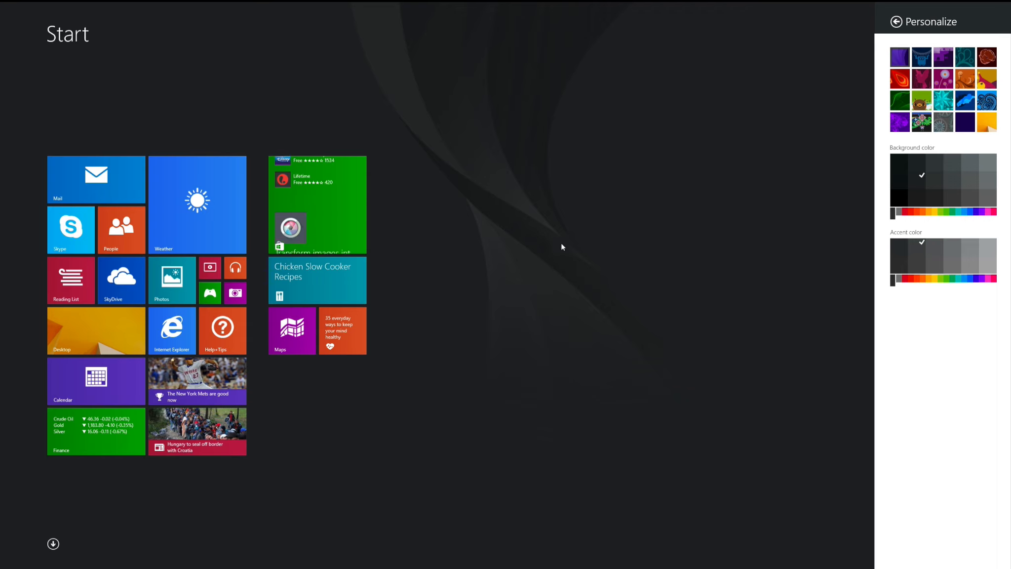
Try out several Start screen background designs, including the purple ribbon, robots, purple city, teal swirls, pink bird, green vines and cartoon landscape
left_click(899, 54)
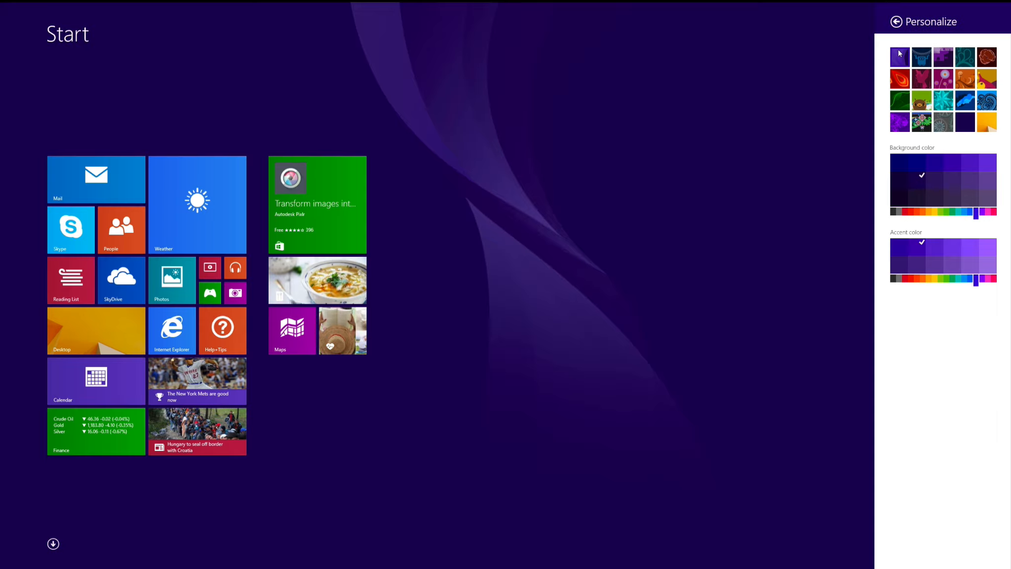
left_click(919, 55)
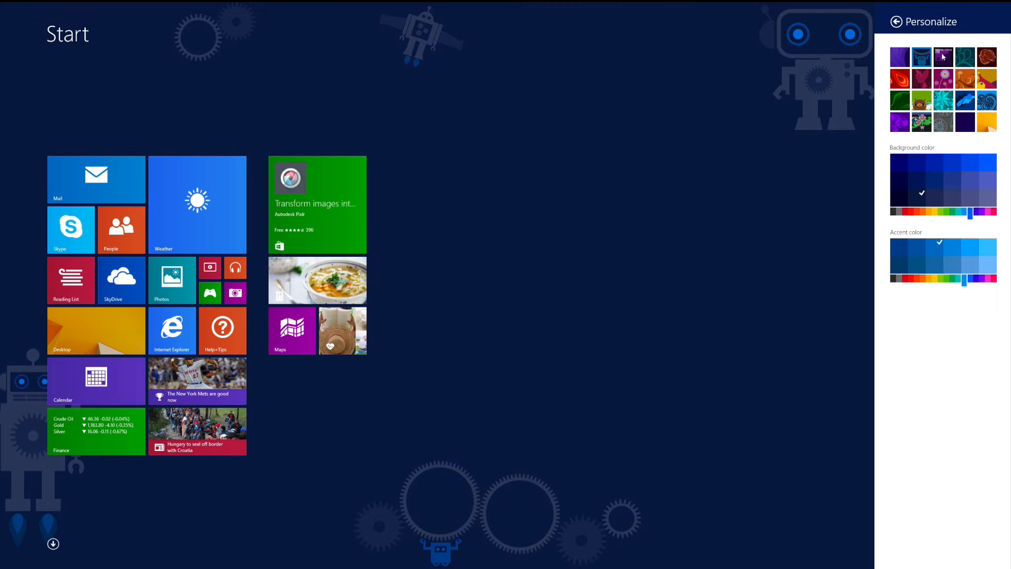
left_click(943, 57)
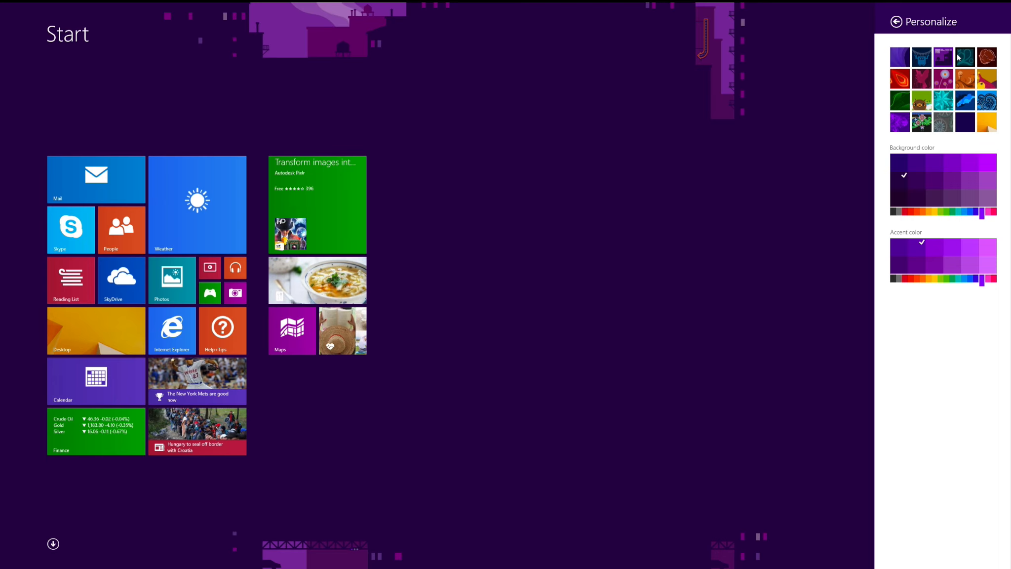
left_click(958, 57)
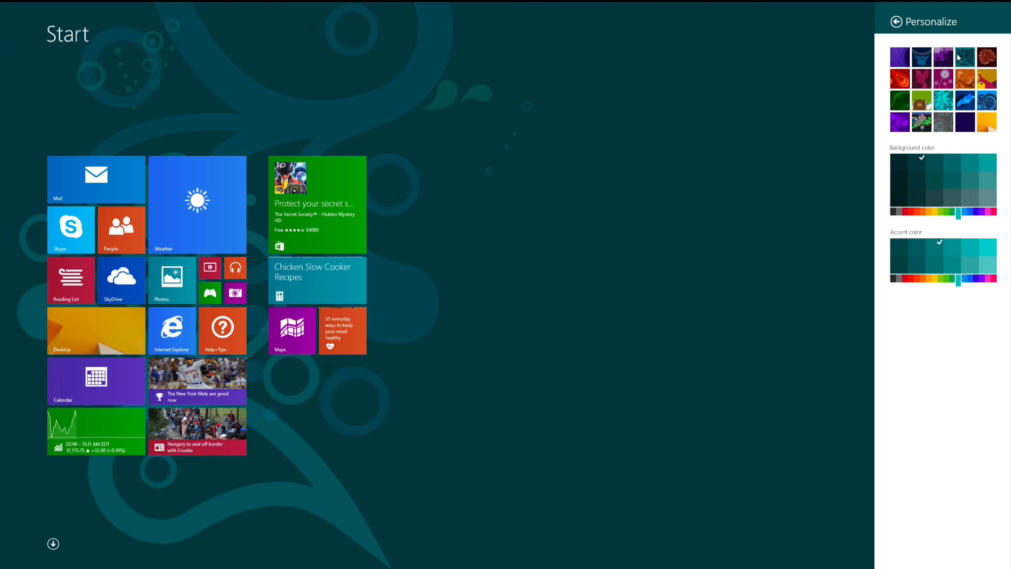
left_click(943, 78)
left_click(916, 78)
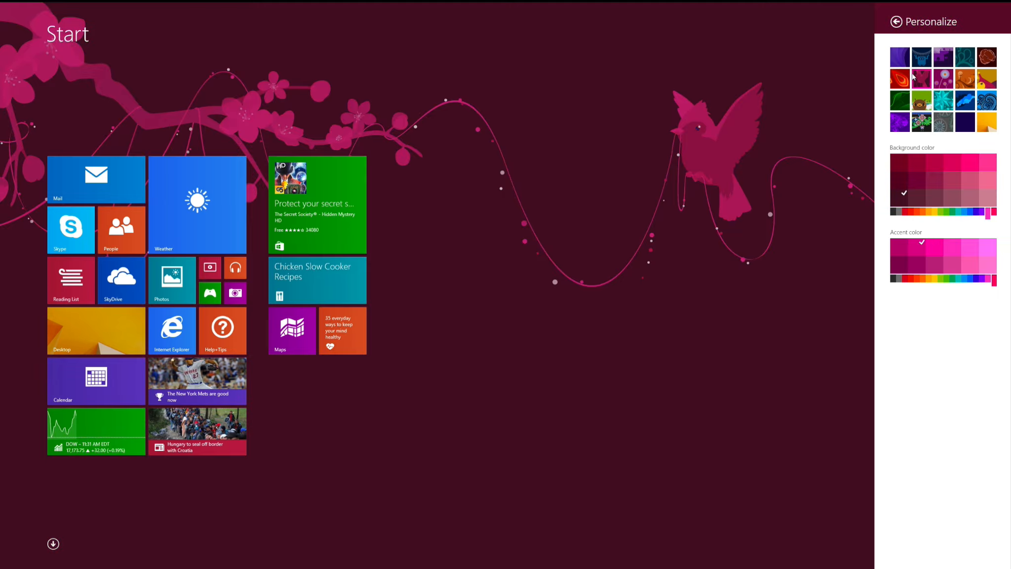
left_click(899, 77)
left_click(907, 103)
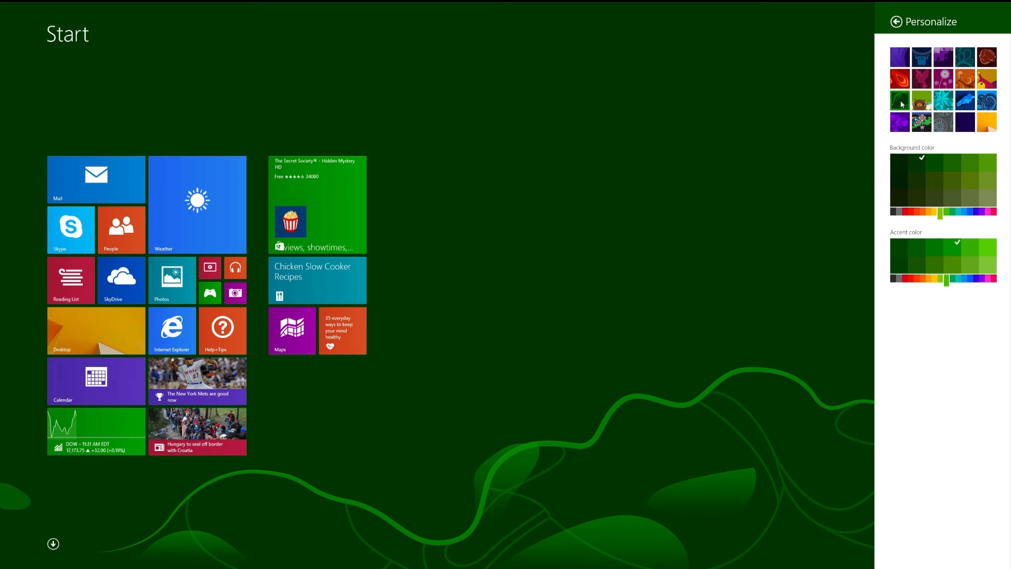
left_click(917, 105)
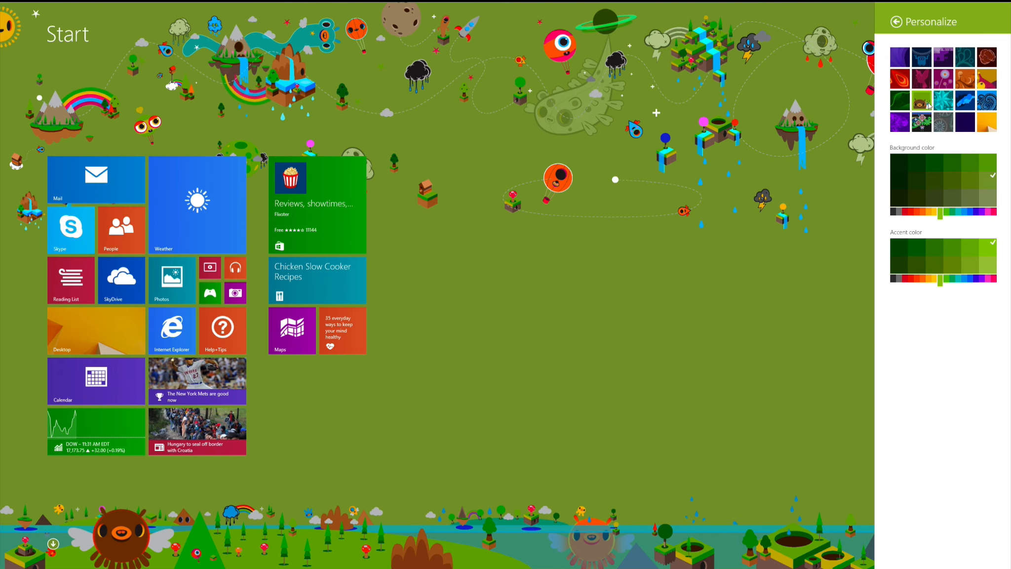
Use the desktop wallpaper as the Start screen background, view the desktop to compare it, and return to the Start screen
left_click(982, 131)
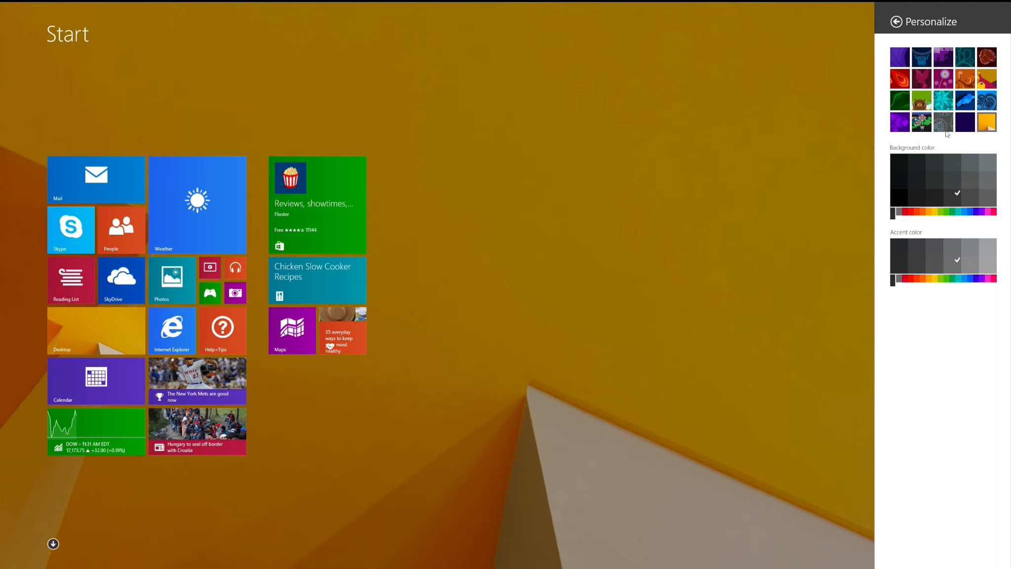
left_click(629, 174)
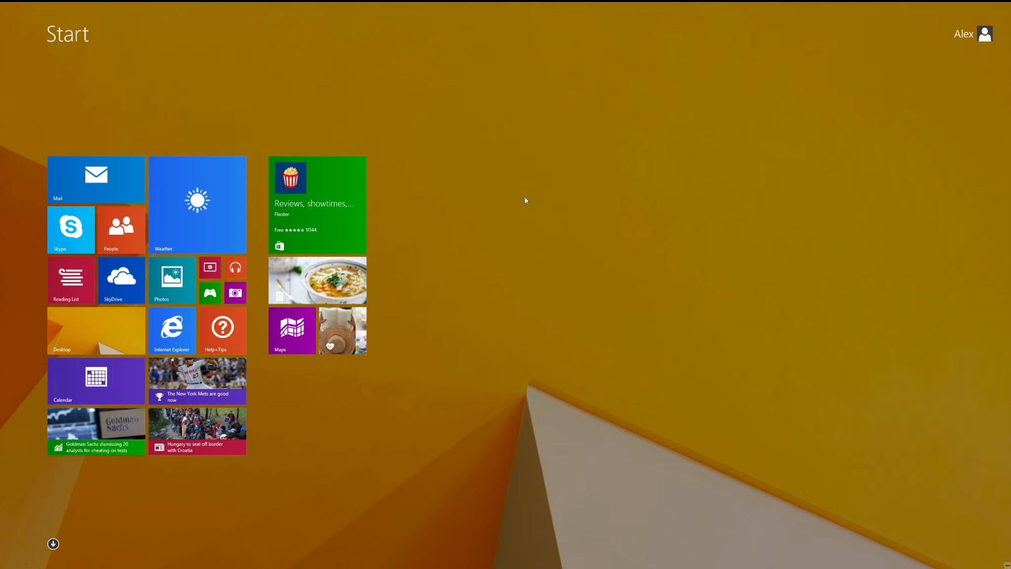
left_click(111, 353)
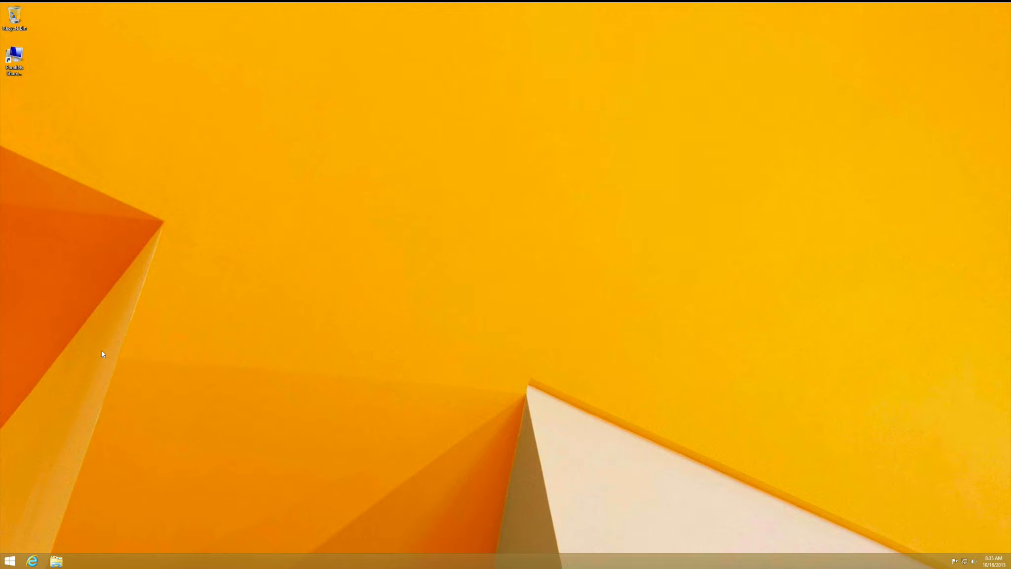
left_click(4, 560)
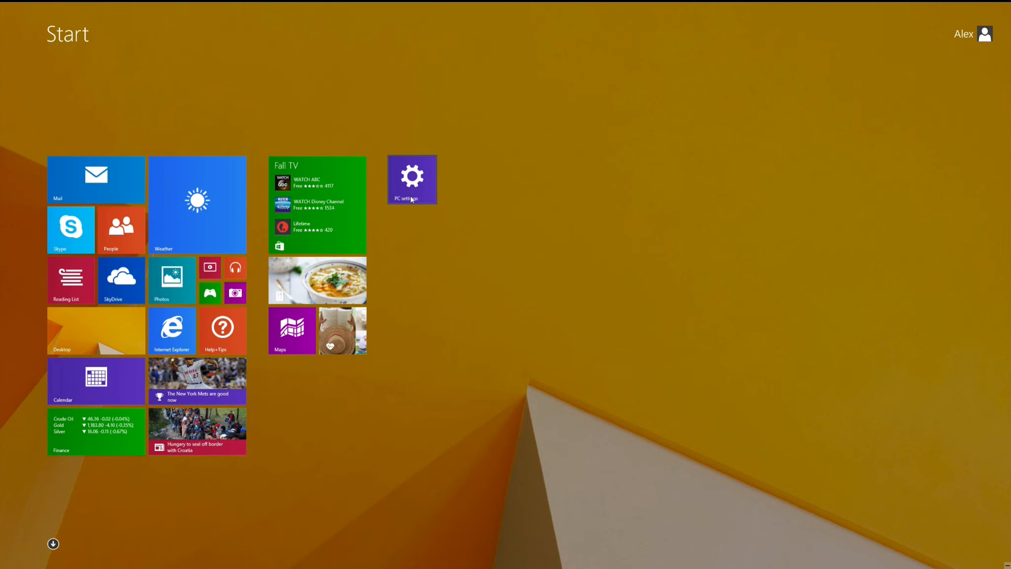
Open the Windows Update page under Update and recovery in PC settings and view the details of the available updates
left_click(416, 201)
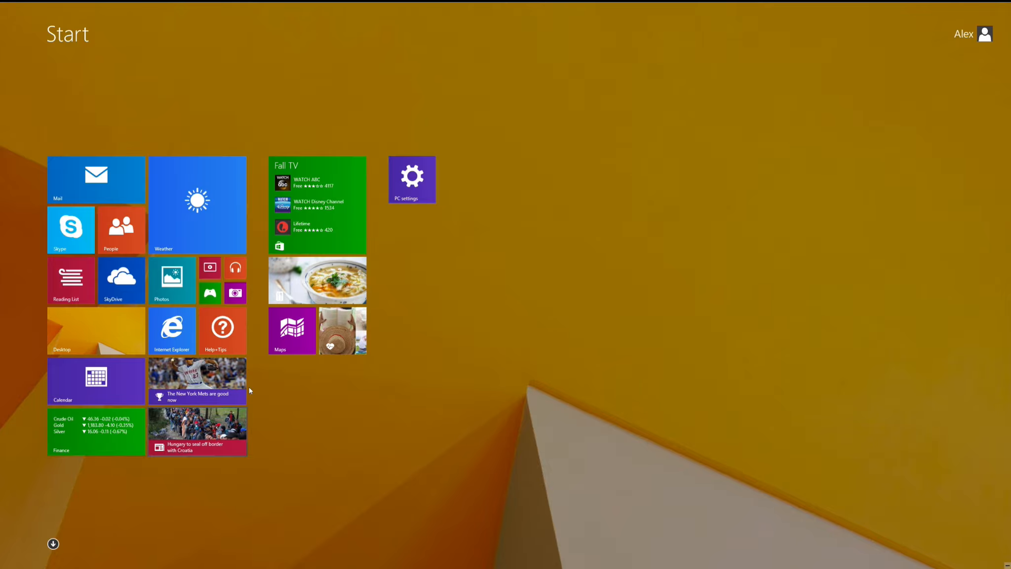
mouse_move(1007, 5)
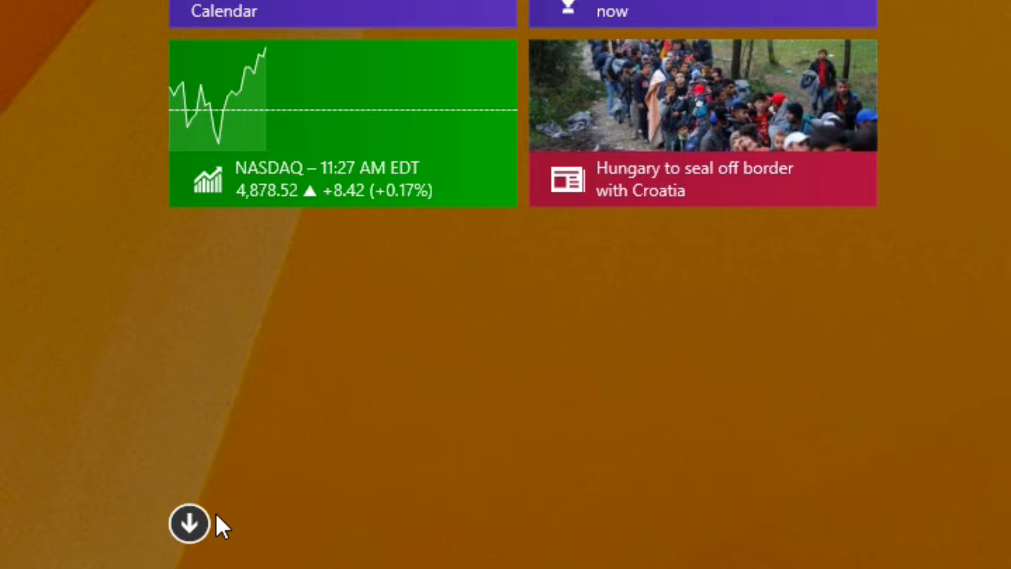
left_click(179, 533)
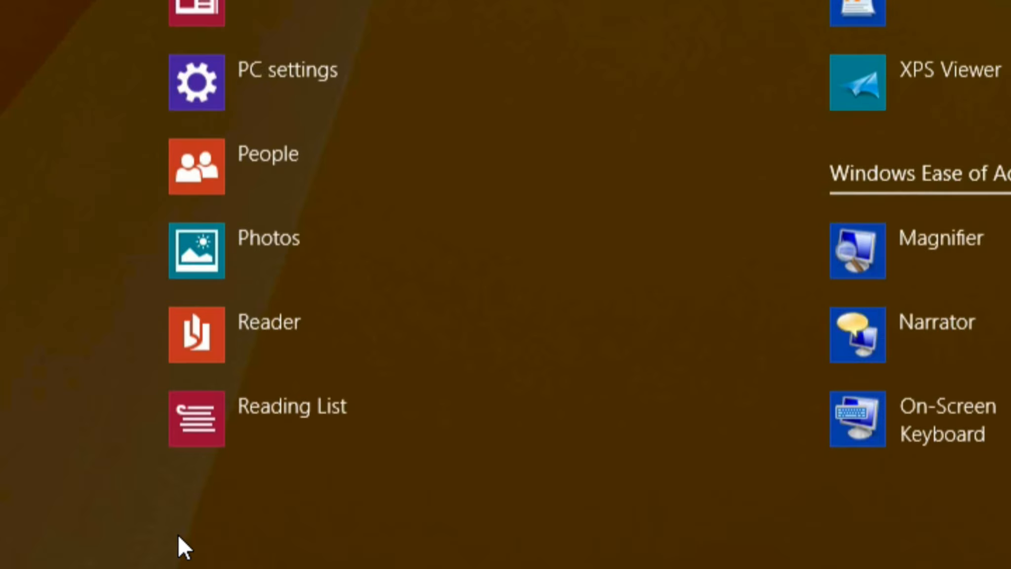
left_click(250, 85)
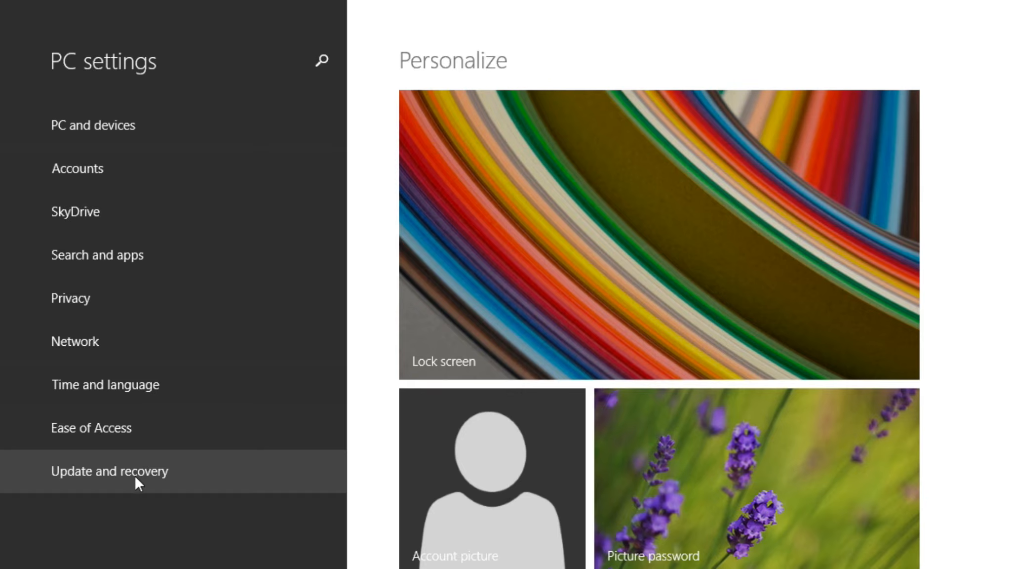
left_click(135, 475)
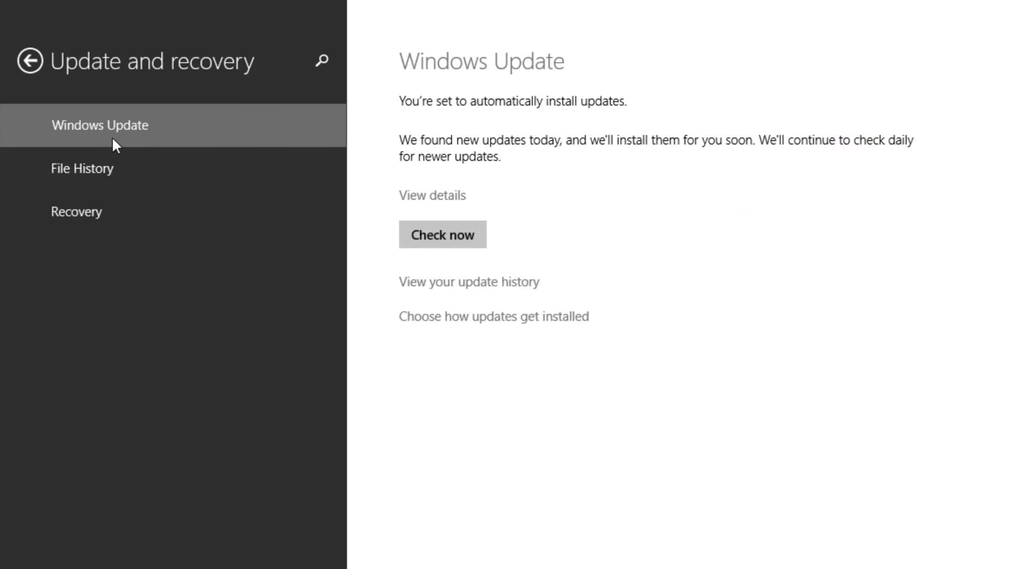
left_click(442, 196)
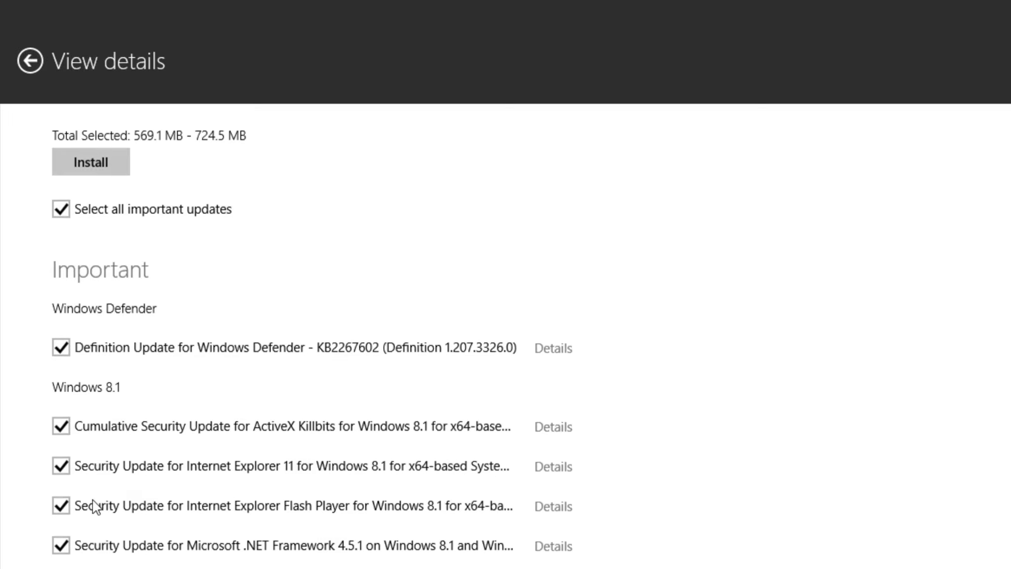
Review the list of important Windows 8.1 updates and install all the selected ones
scroll(94, 506, "down", 1)
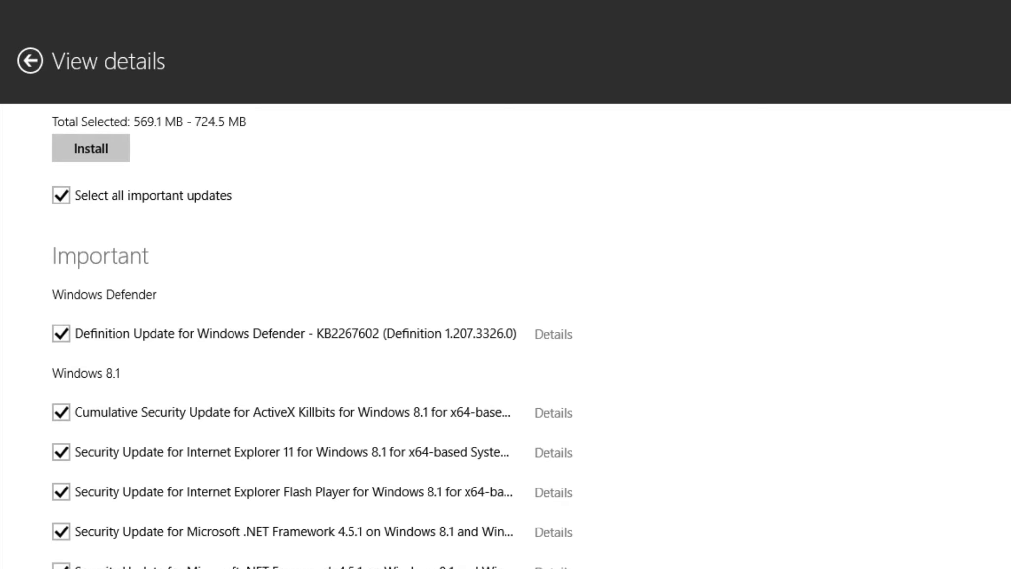
scroll(312, 337, "down", 6)
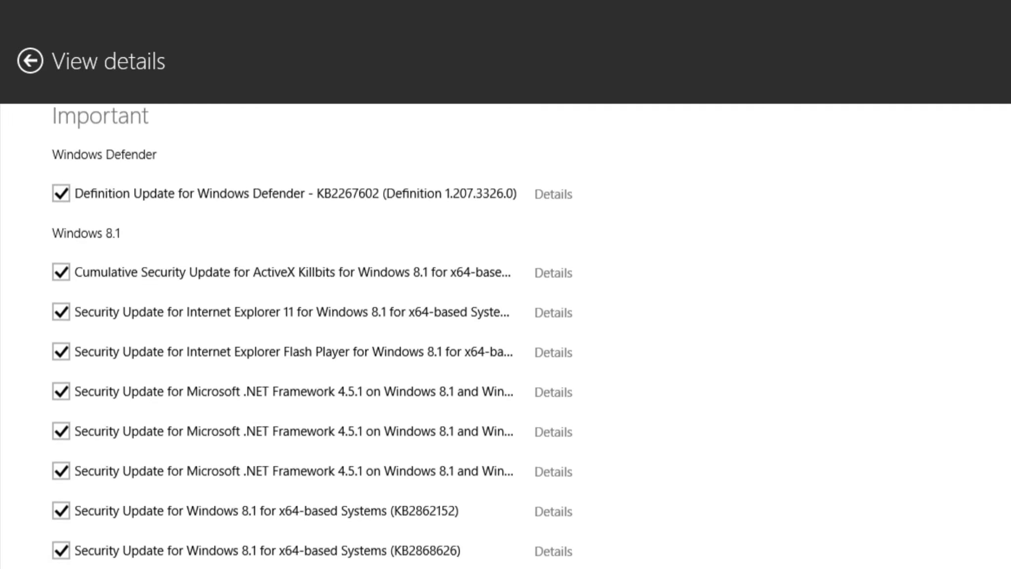
scroll(312, 337, "down", 10)
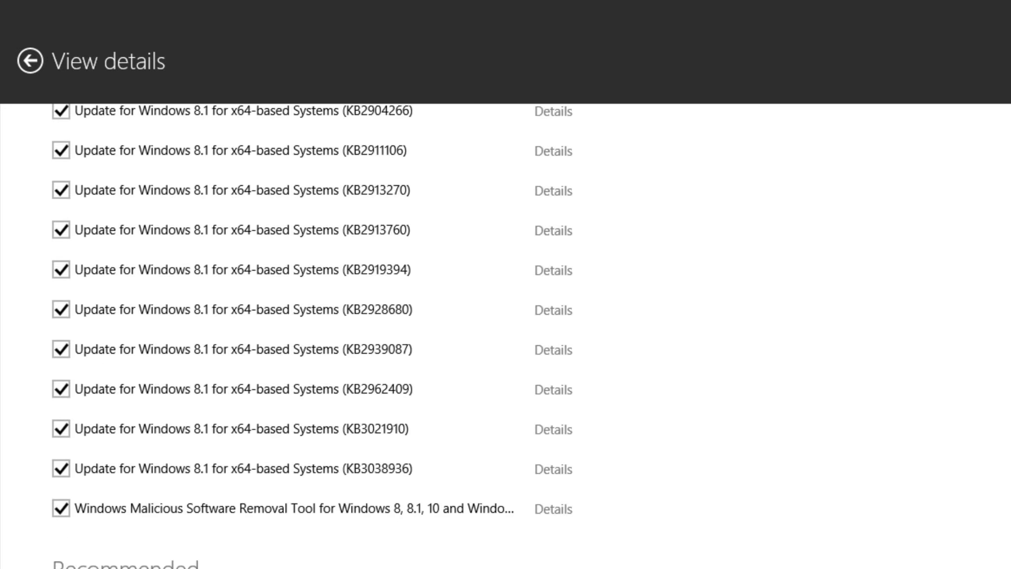
scroll(312, 337, "up", 15)
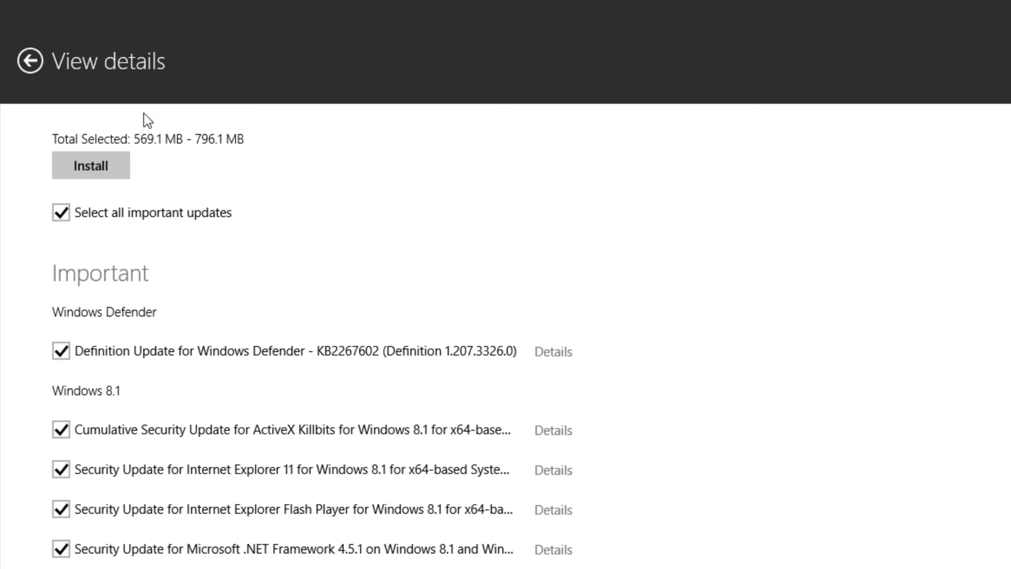
left_click(71, 169)
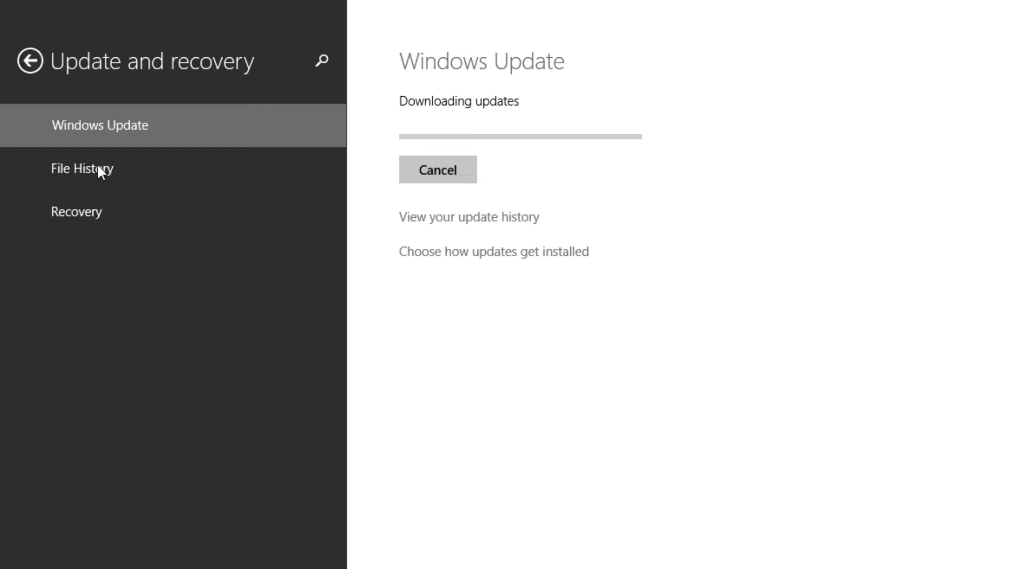
Leave PC settings for the Start screen and open the desktop
key("super+Tab")
key("super")
left_click(85, 332)
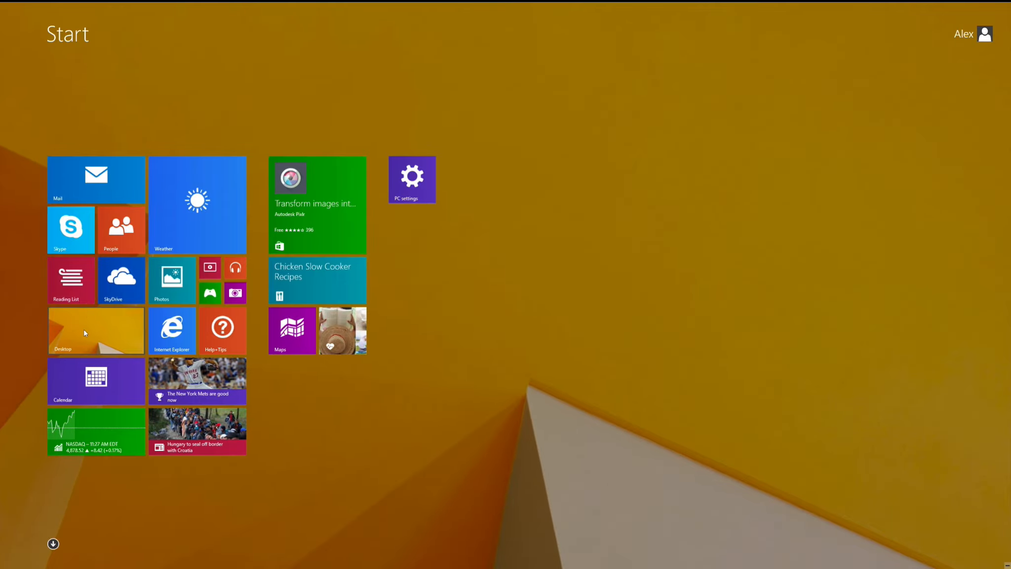